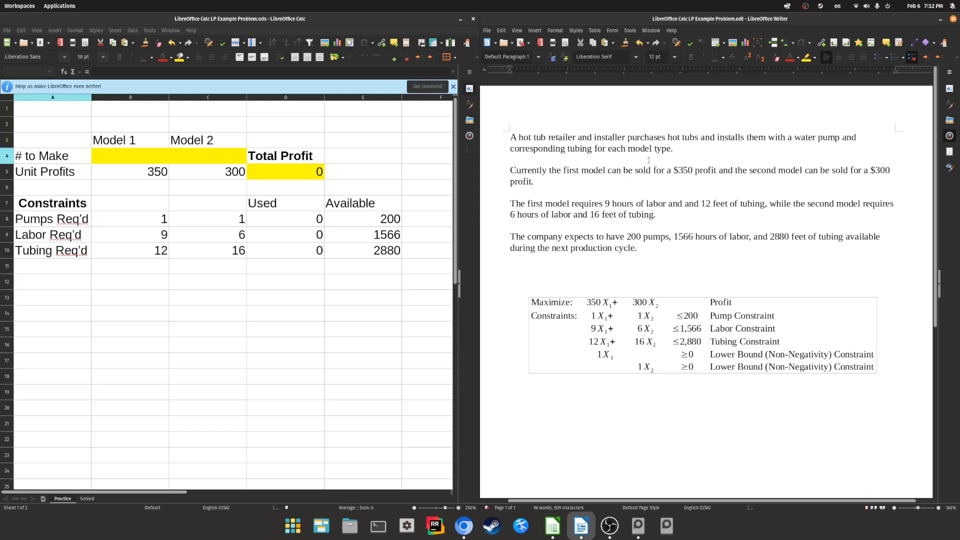
Examine the problem description, the unit profits in B5 and C5, and the # to Make cells B4 and C4.
drag(649, 160, 749, 263)
click(722, 257)
click(130, 175)
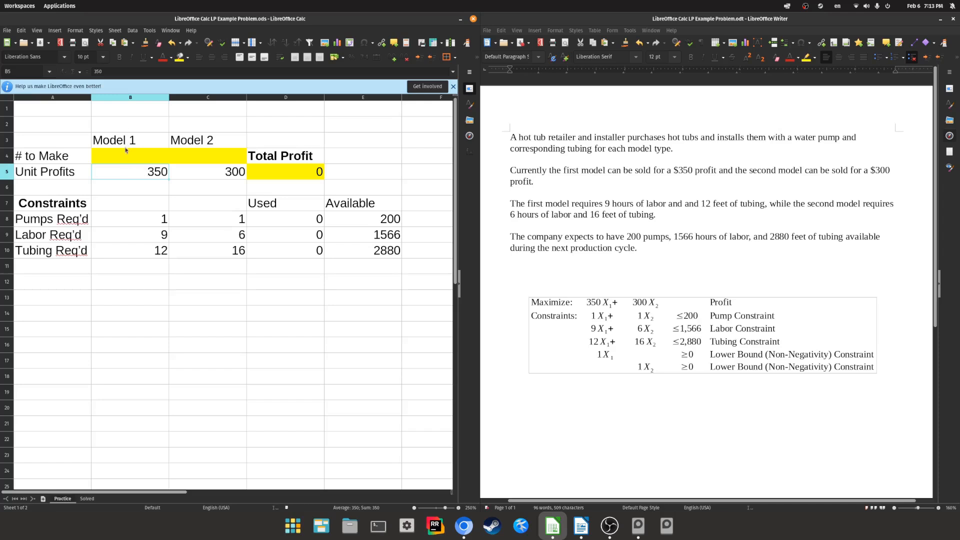
click(201, 176)
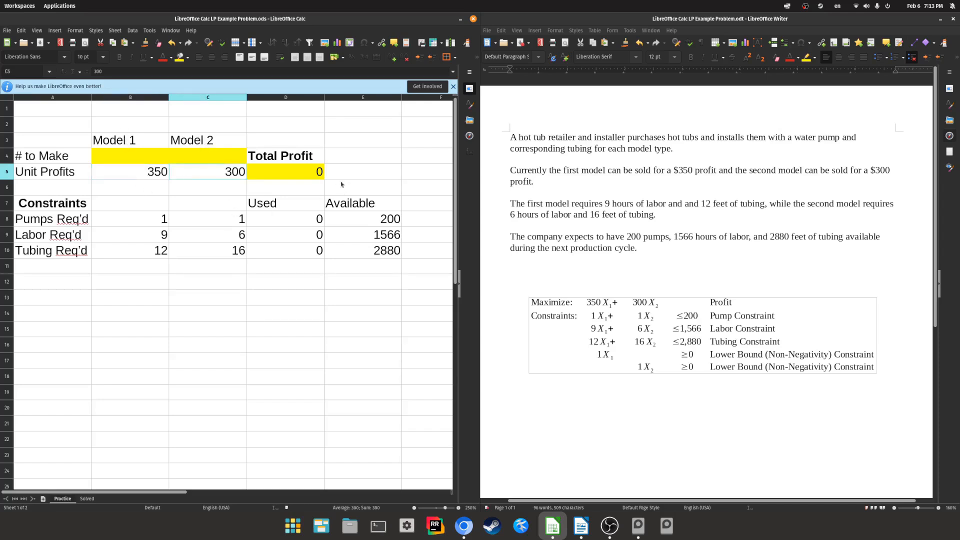
click(293, 173)
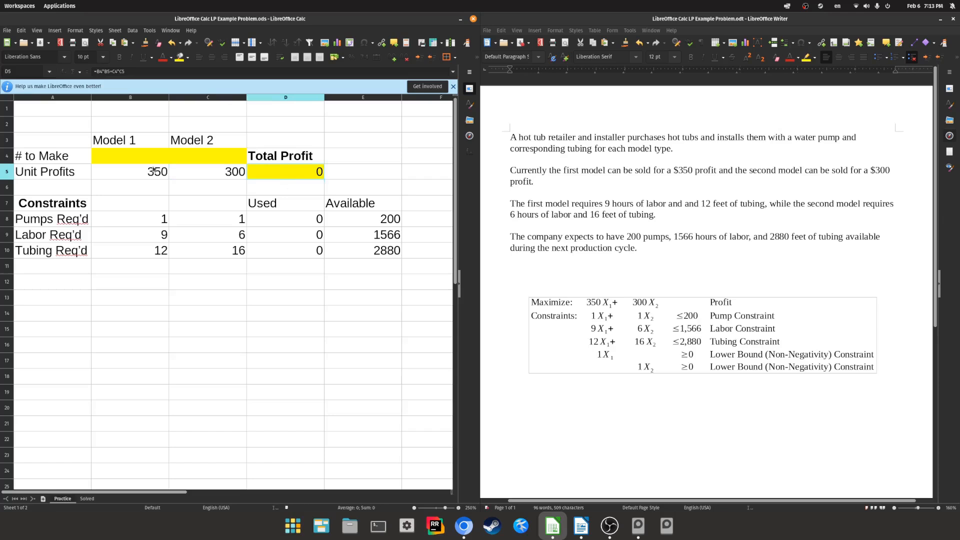
click(142, 156)
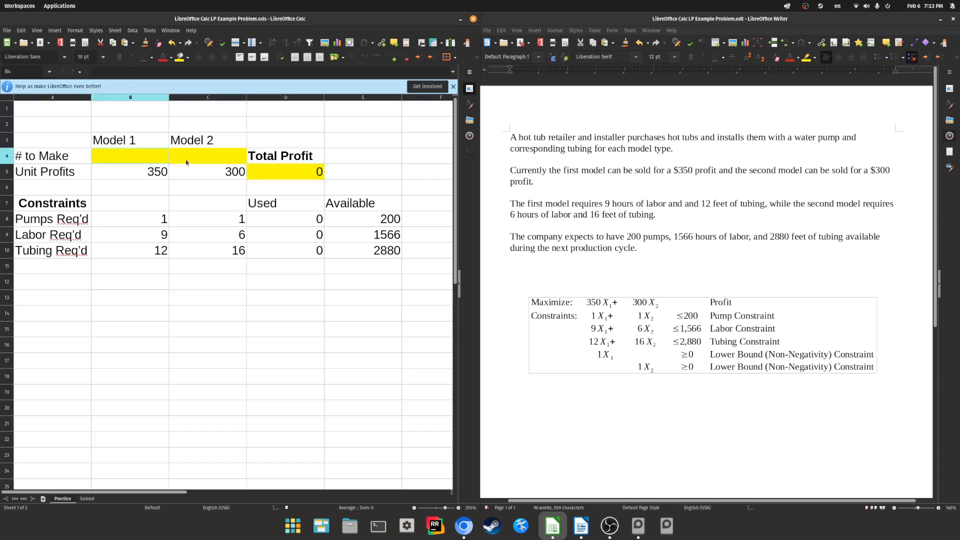
click(186, 162)
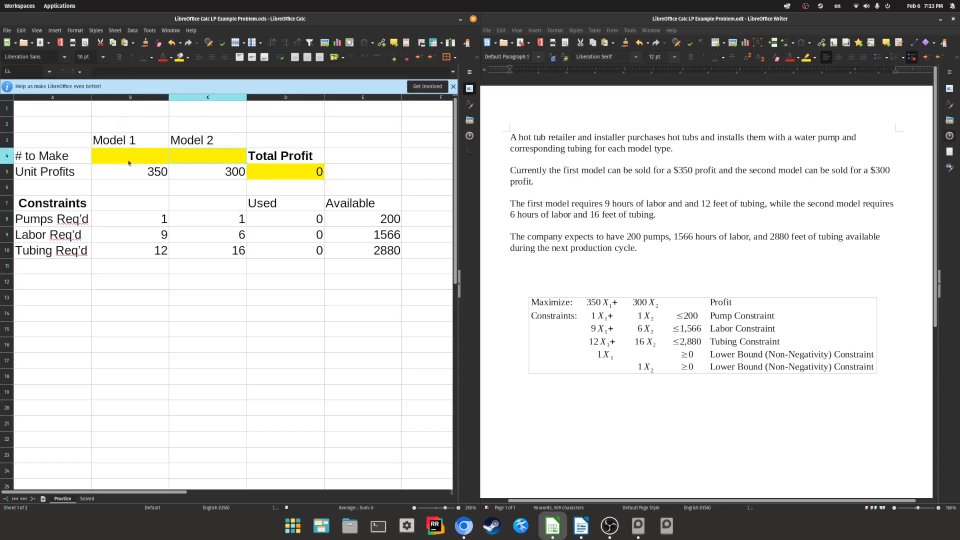
Inspect the Total Profit formula in D5 and the cells it references, leaving it unedited.
click(301, 175)
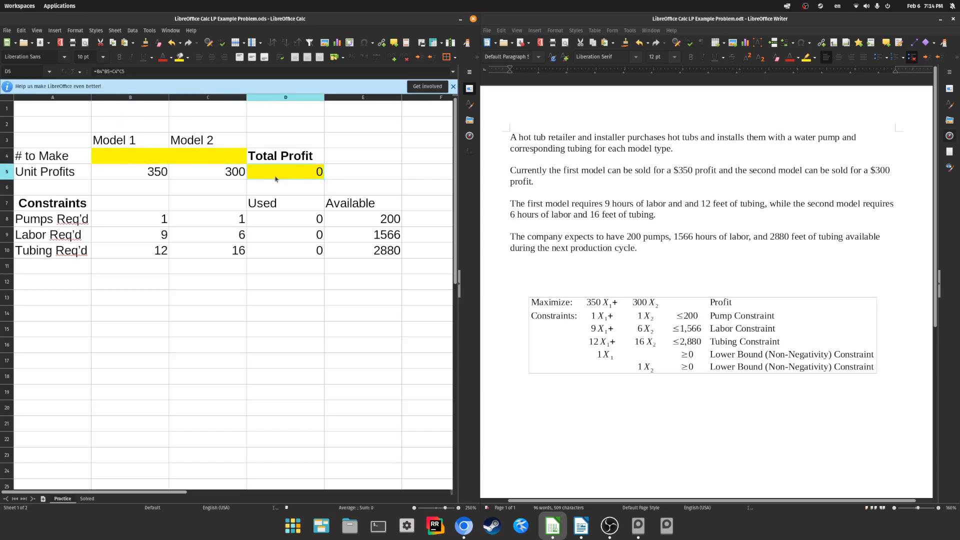
double_click(305, 173)
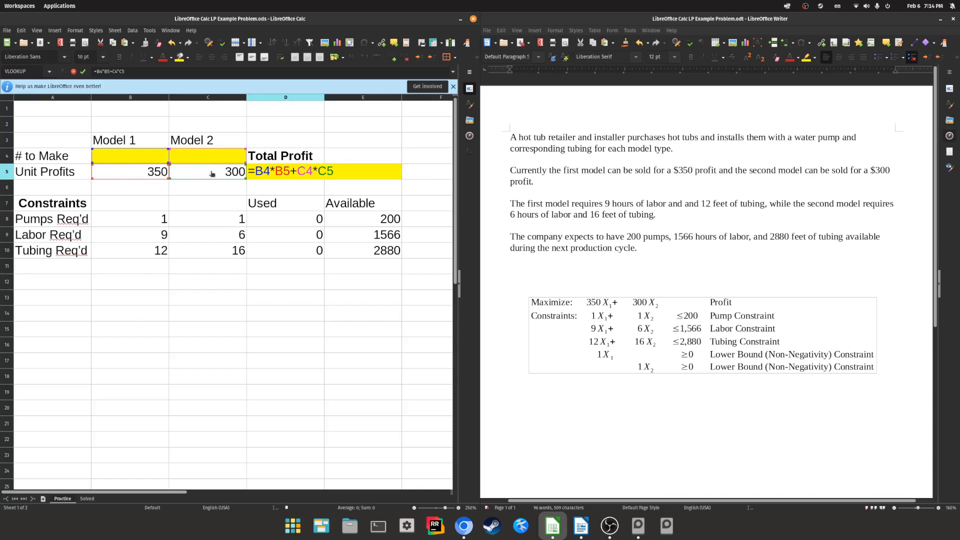
key(Left)
key(Left)
key(Left)
key(Left)
key(Escape)
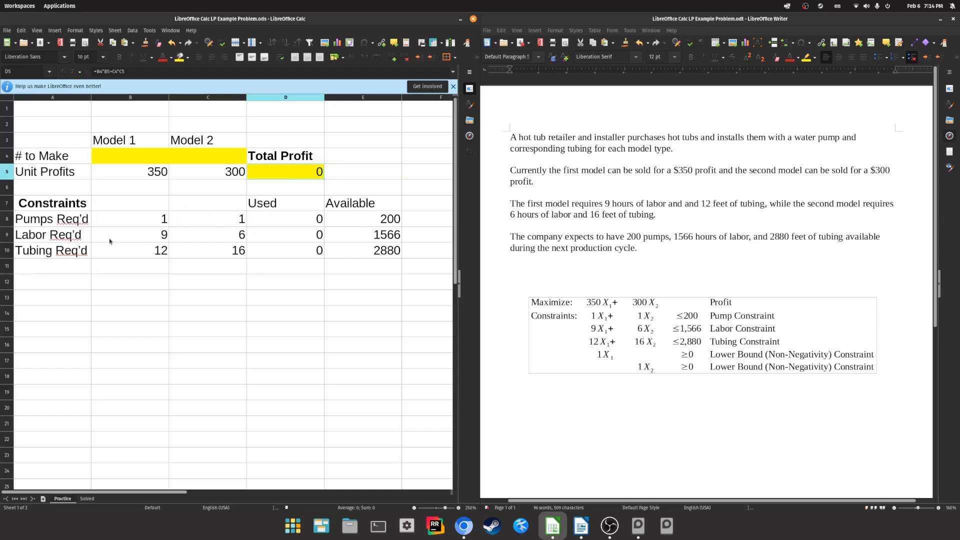
Examine the pump, labor and tubing requirements per model and the Used formulas in D8, D9 and D10.
click(124, 223)
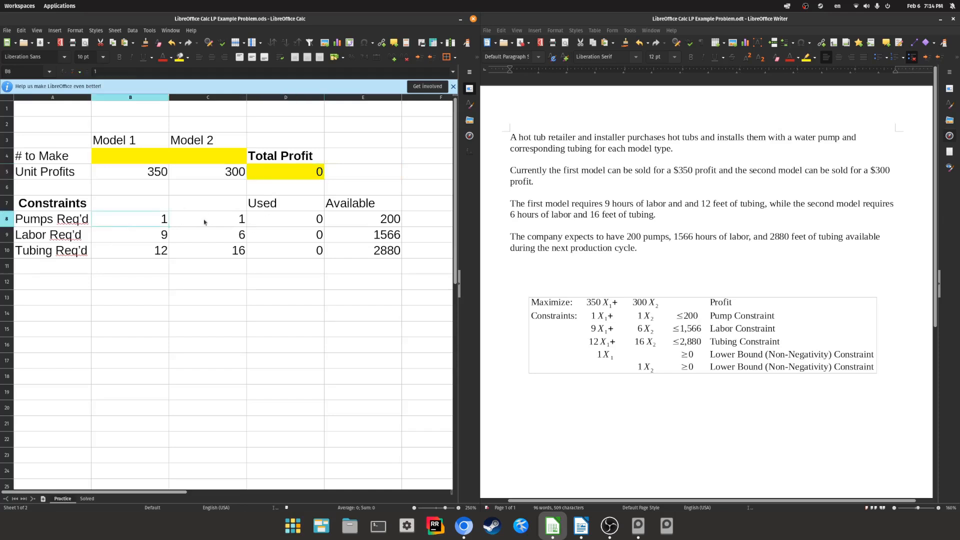
click(128, 238)
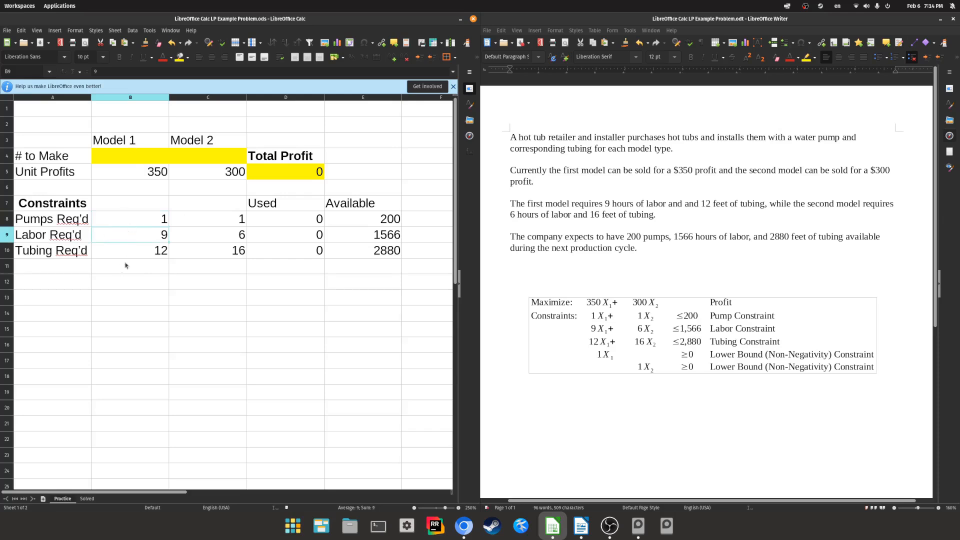
click(117, 254)
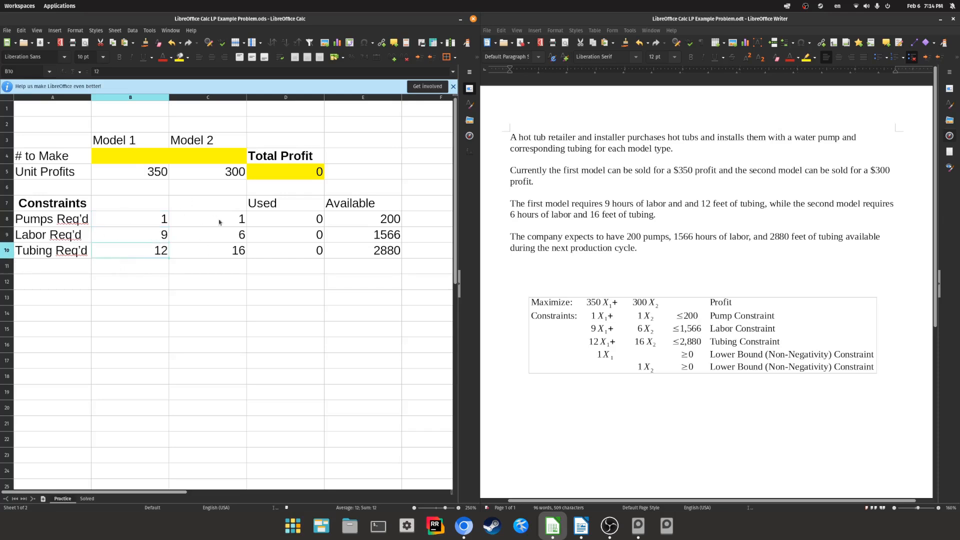
click(296, 217)
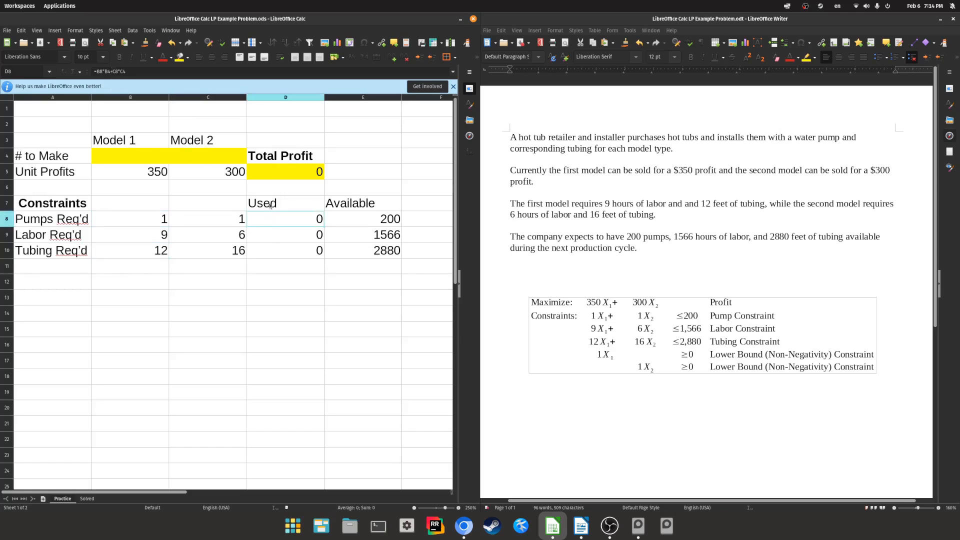
double_click(270, 221)
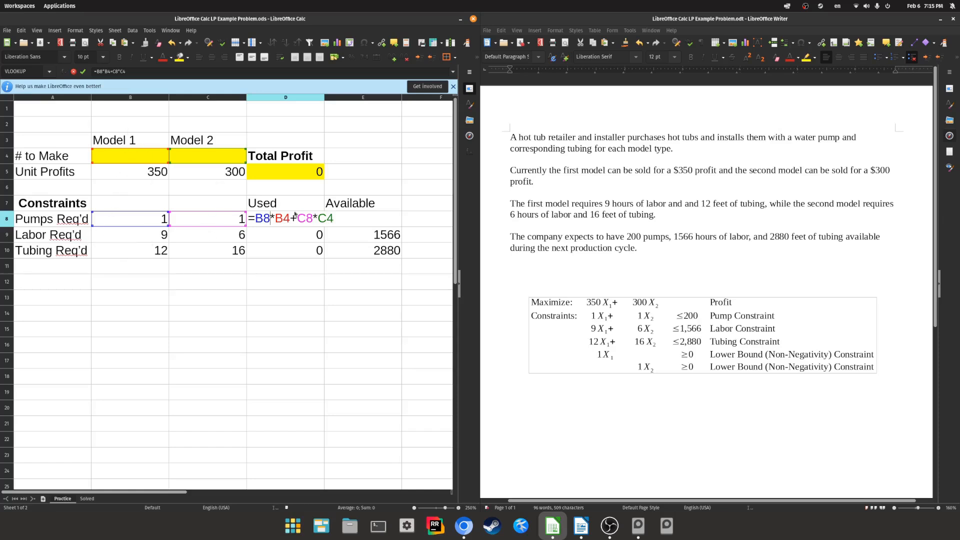
key(Return)
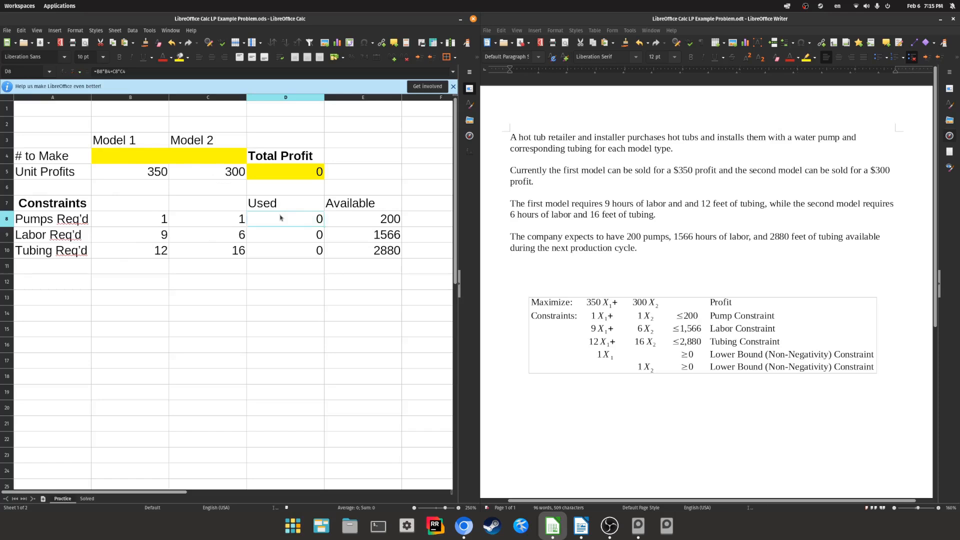
double_click(280, 219)
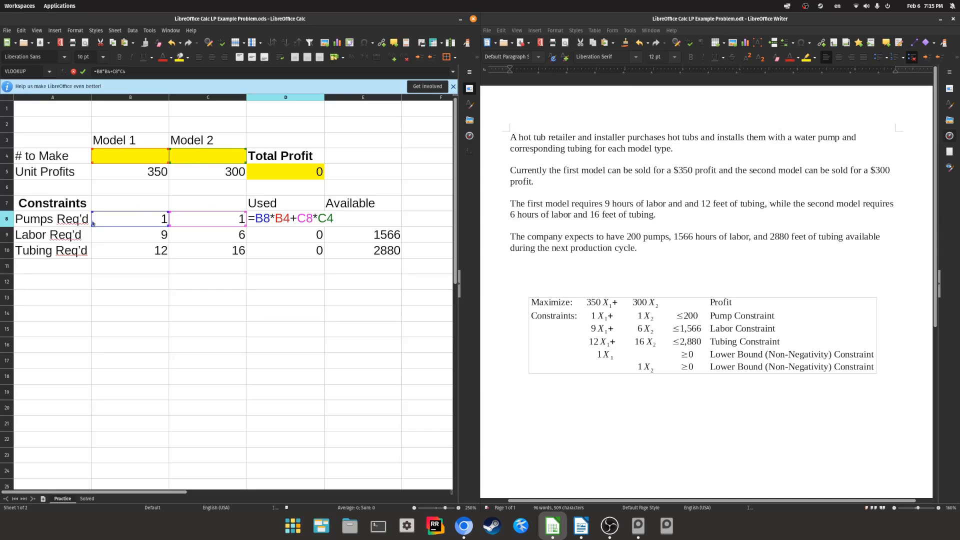
key(Return)
double_click(283, 233)
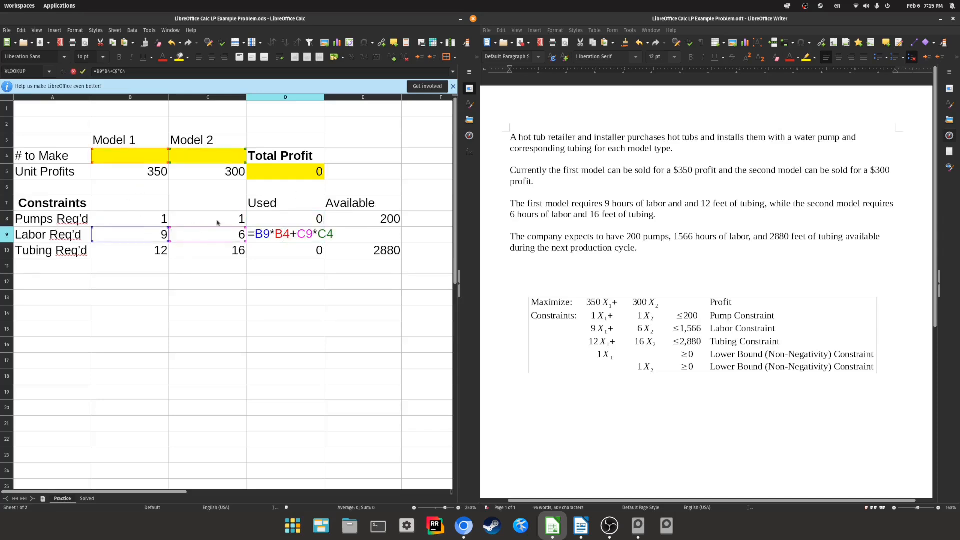
key(Return)
key(F2)
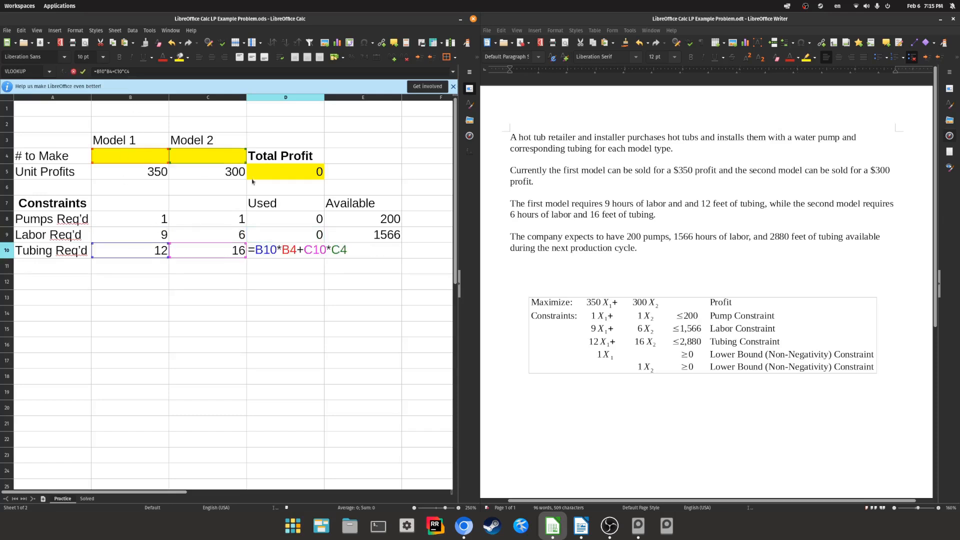
key(Return)
Review the available amounts of pumps, labor and tubing in E8:E10.
click(383, 223)
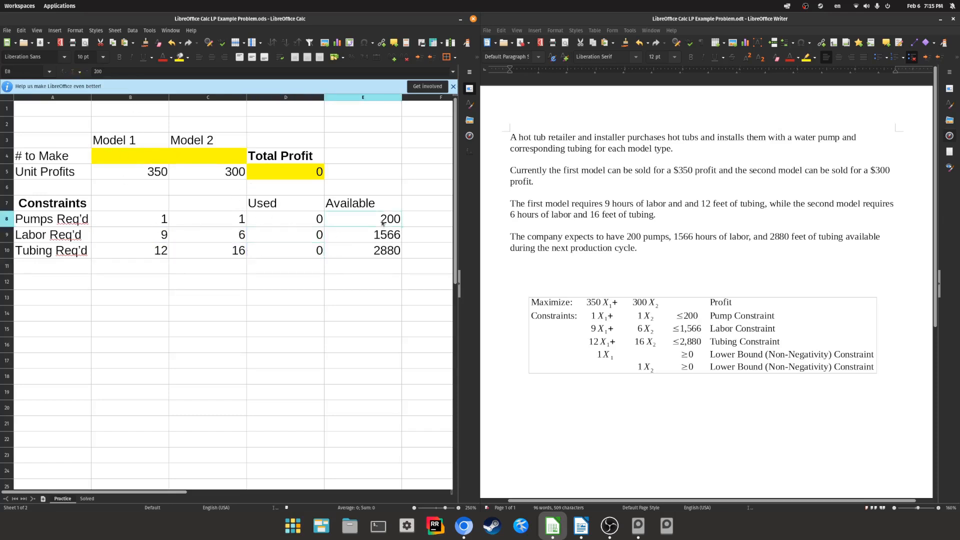
drag(383, 223, 393, 255)
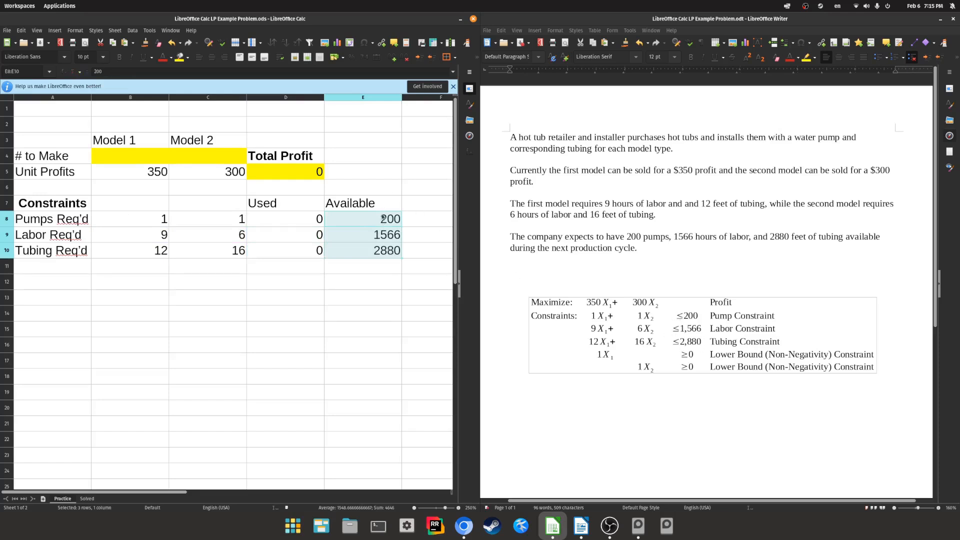
click(395, 223)
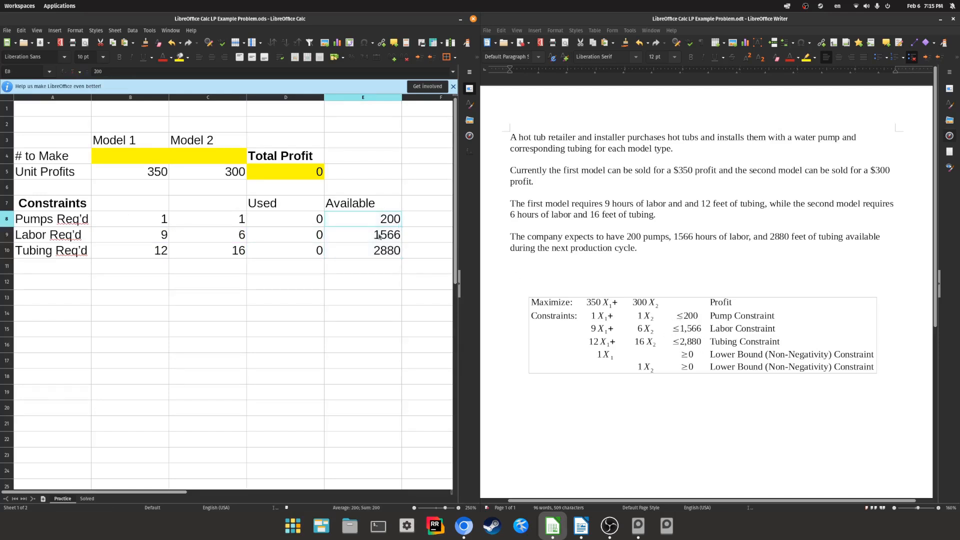
click(397, 232)
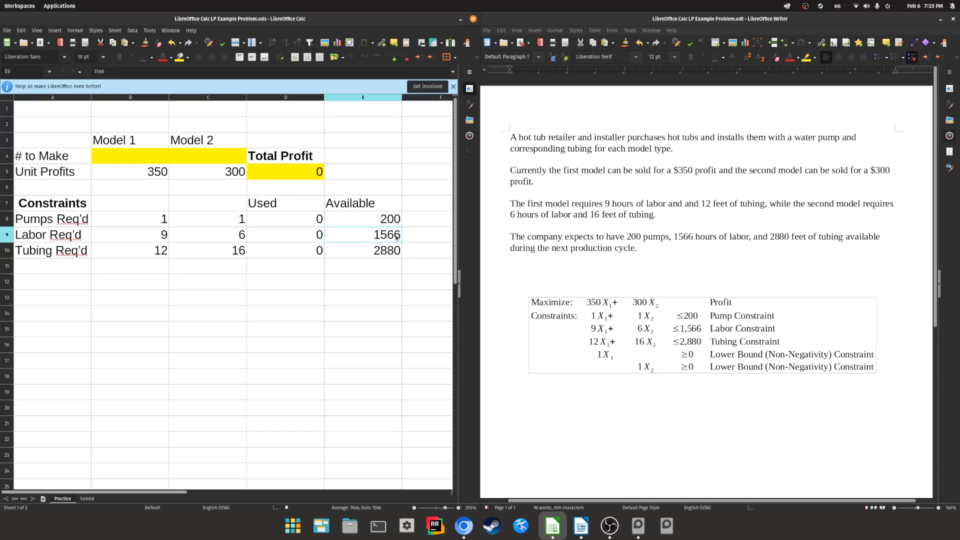
click(389, 255)
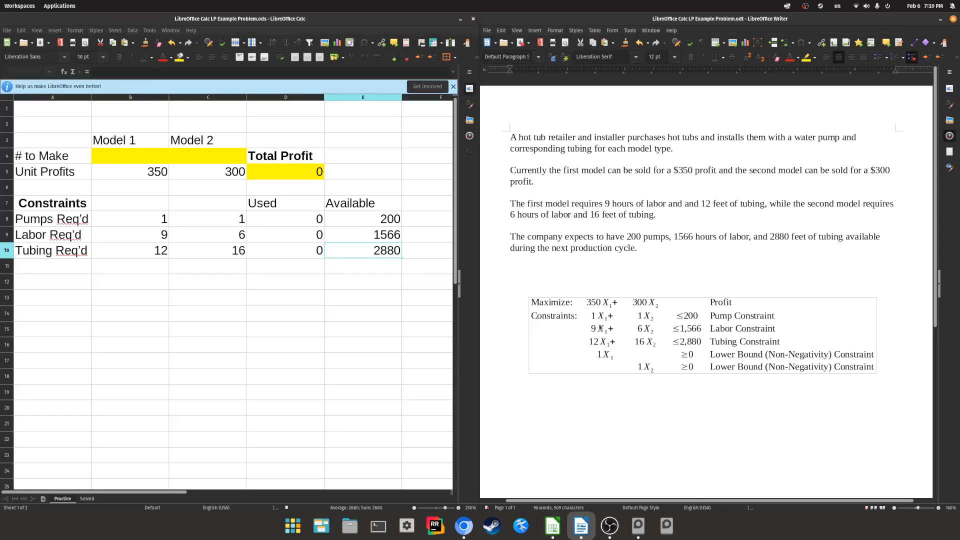
Open the Solver and set the Total Profit cell $D$5 as the target, optimized to Maximum.
click(190, 190)
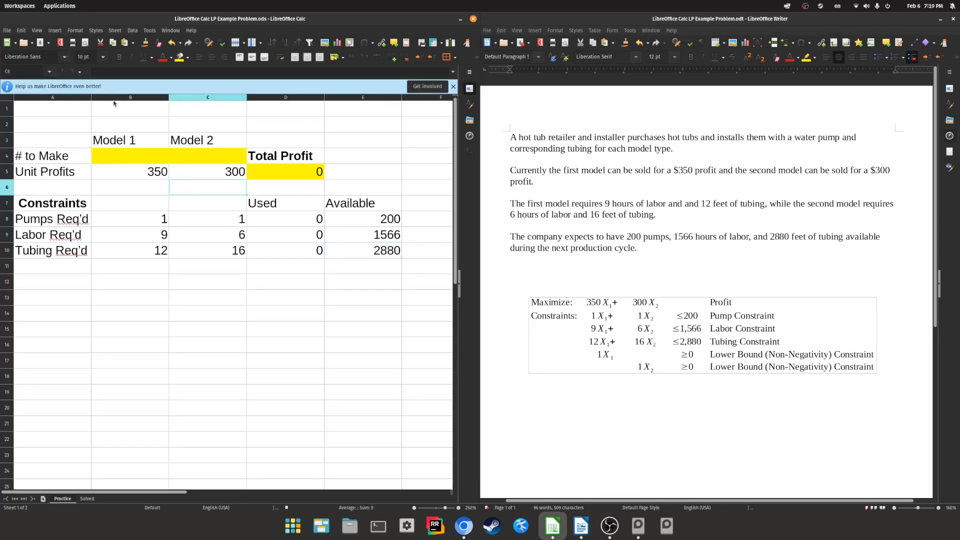
click(150, 31)
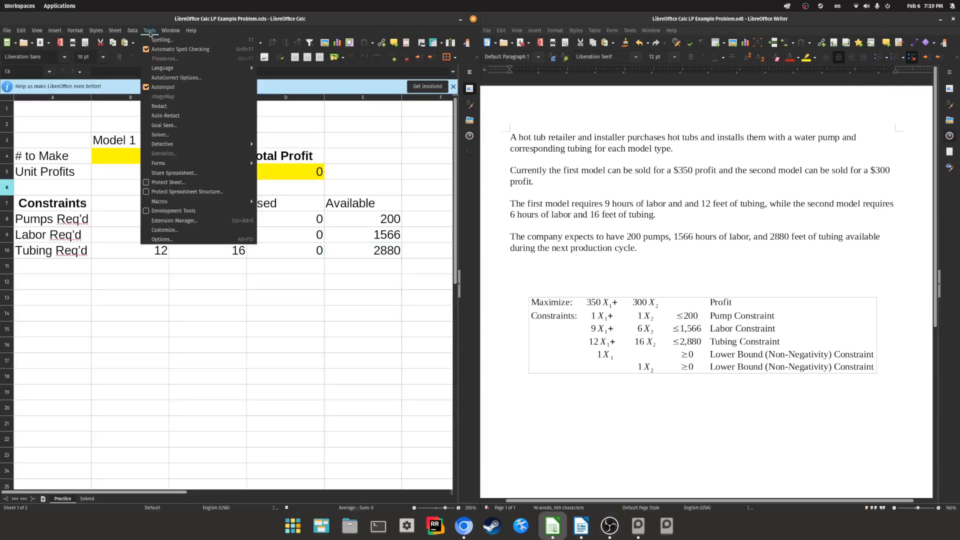
click(158, 135)
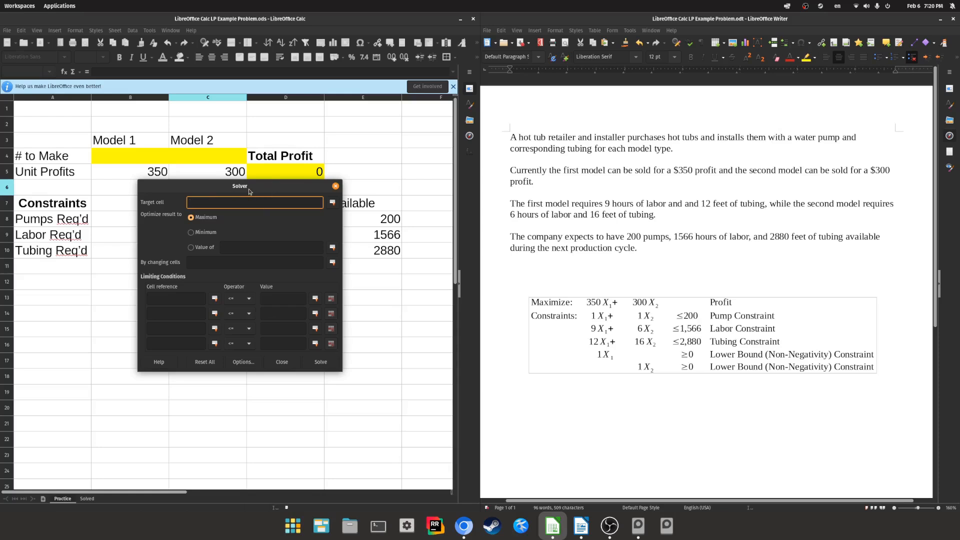
drag(249, 191, 318, 227)
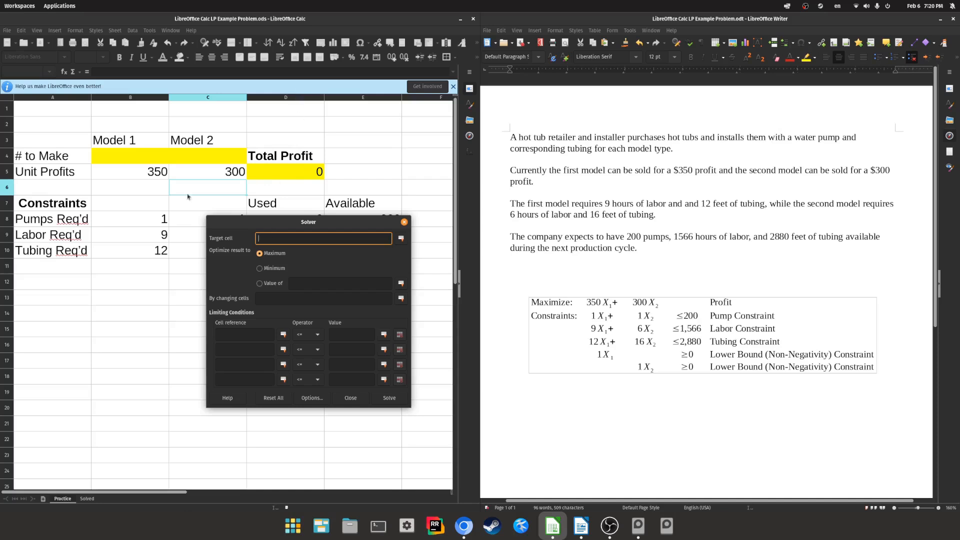
click(401, 239)
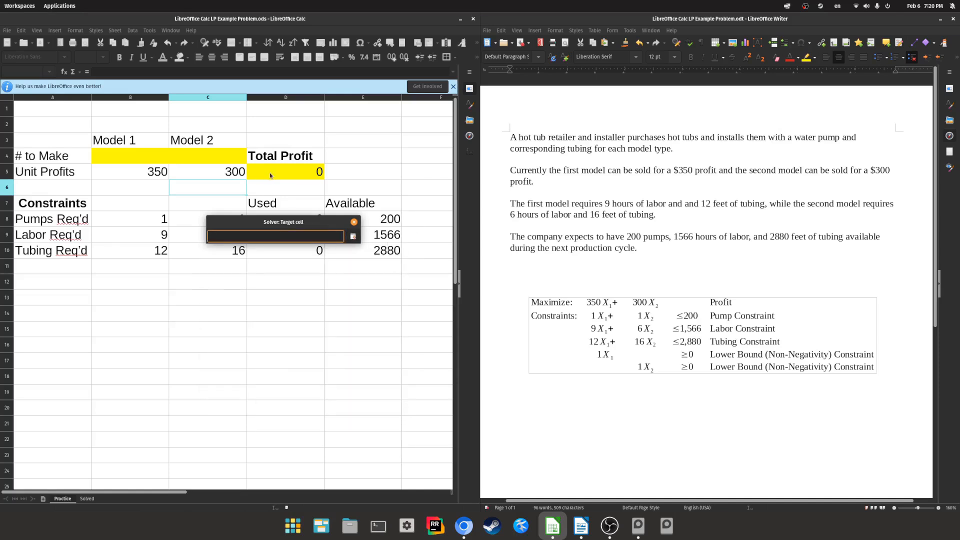
click(269, 173)
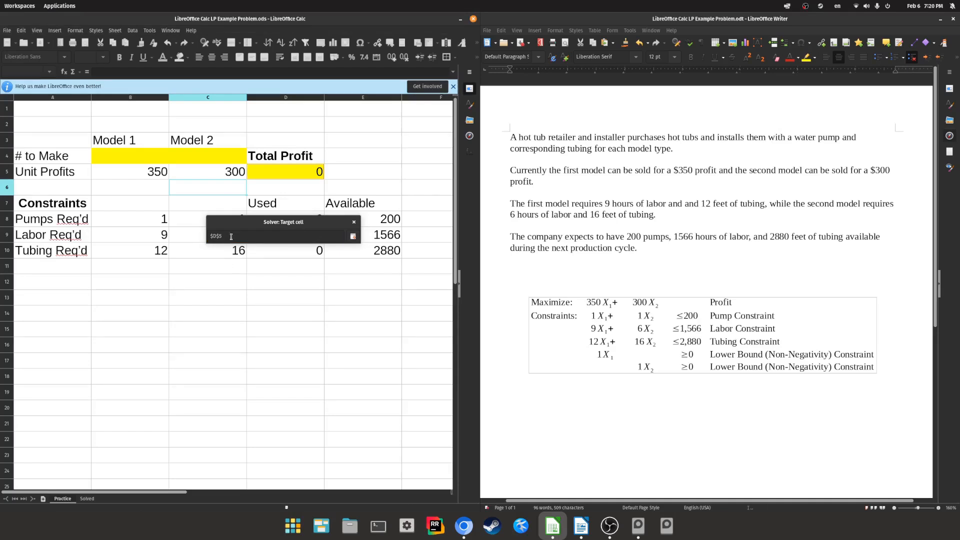
click(254, 240)
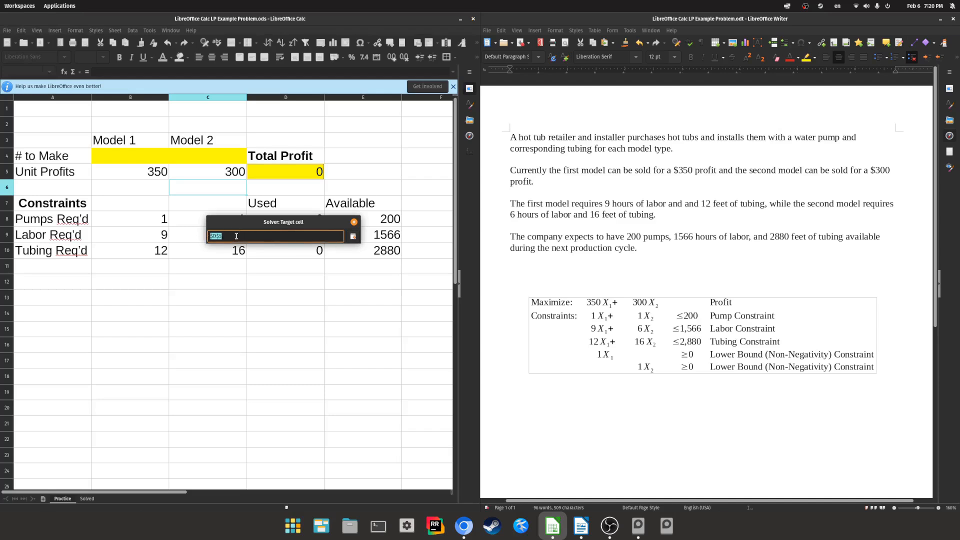
click(236, 236)
key(Return)
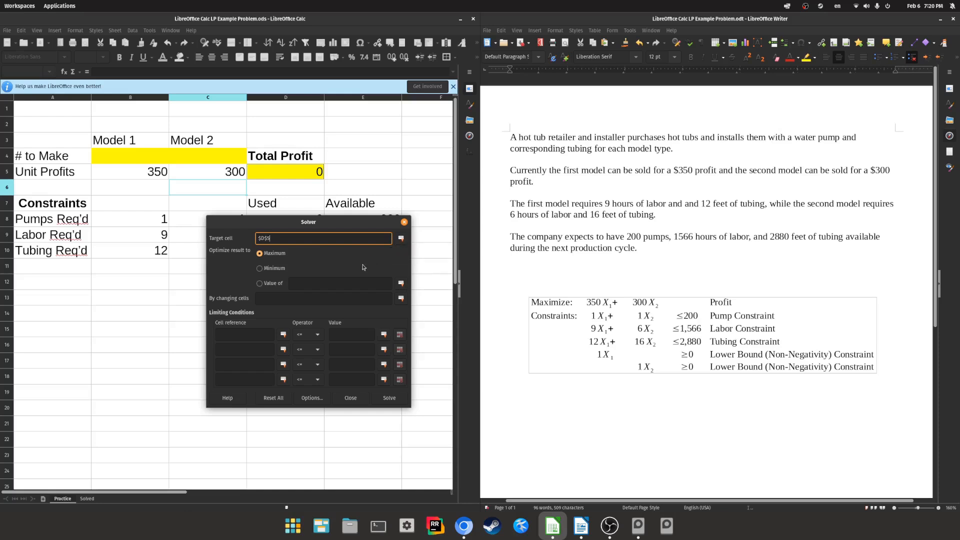
click(263, 257)
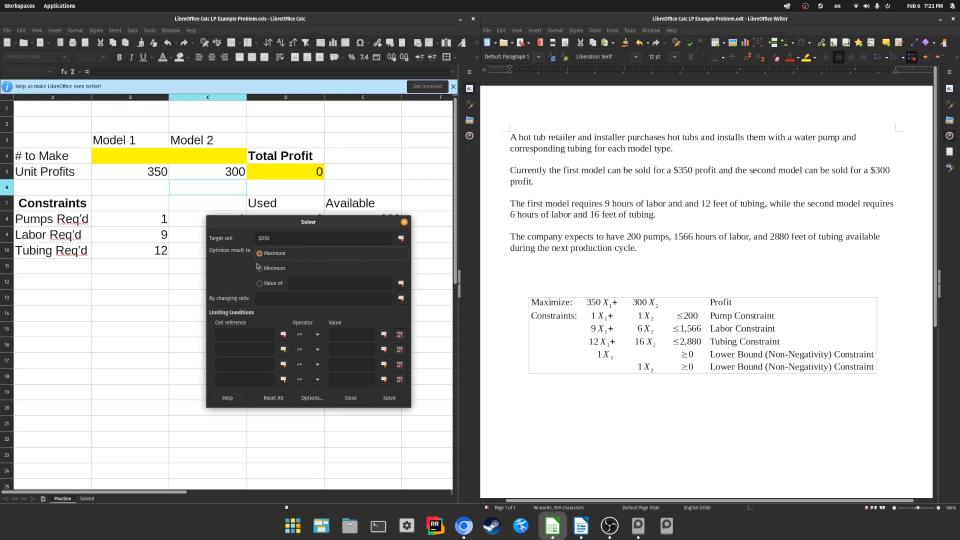
Set the Solver's changing cells to the # to Make range $B$4:$C$4.
click(265, 301)
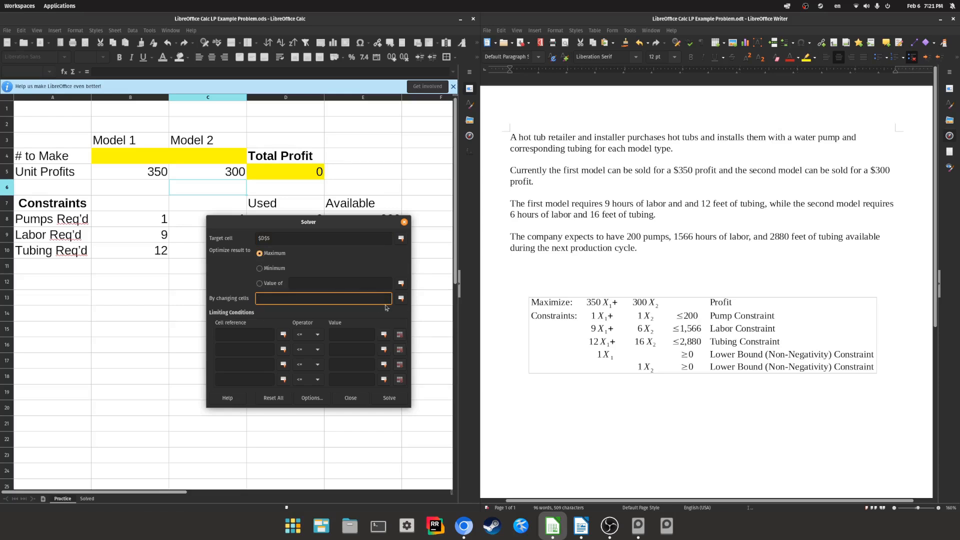
click(401, 299)
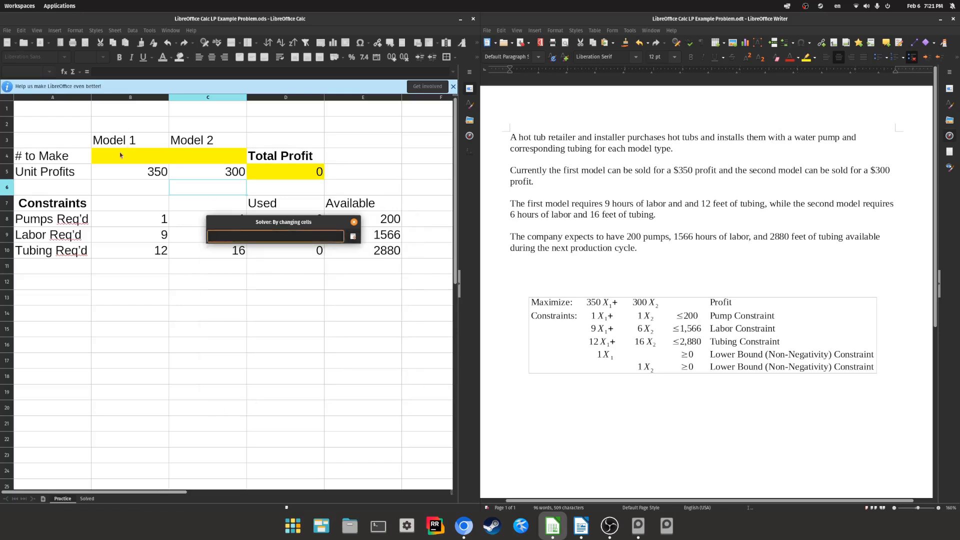
drag(116, 158, 199, 161)
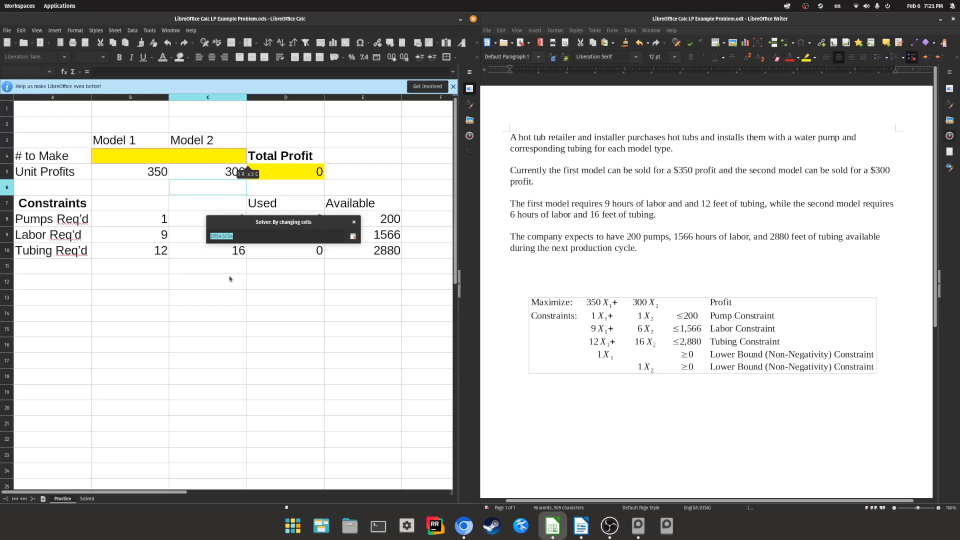
click(247, 236)
key(Return)
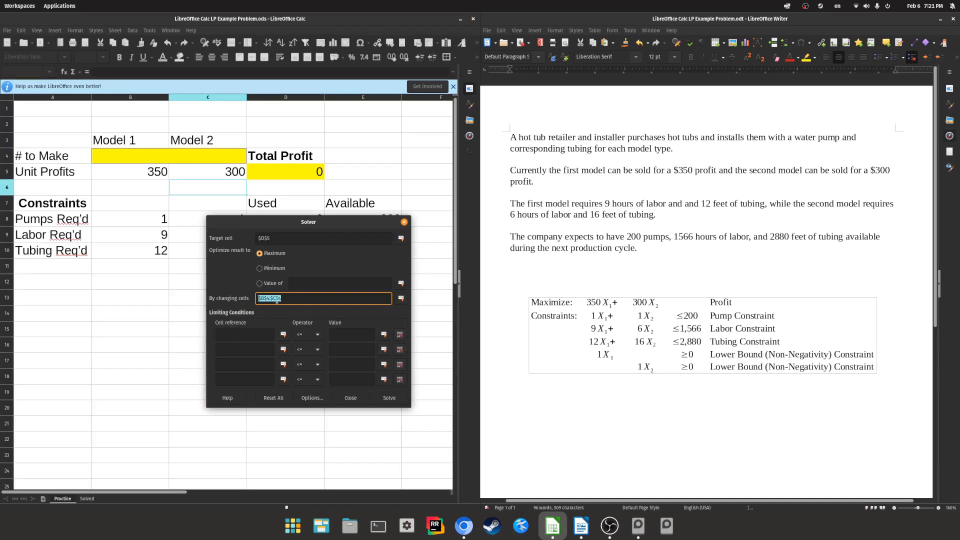
Add the pump constraint as the first limiting condition: Used cell $D$8 <= Available cell $E$8.
click(256, 333)
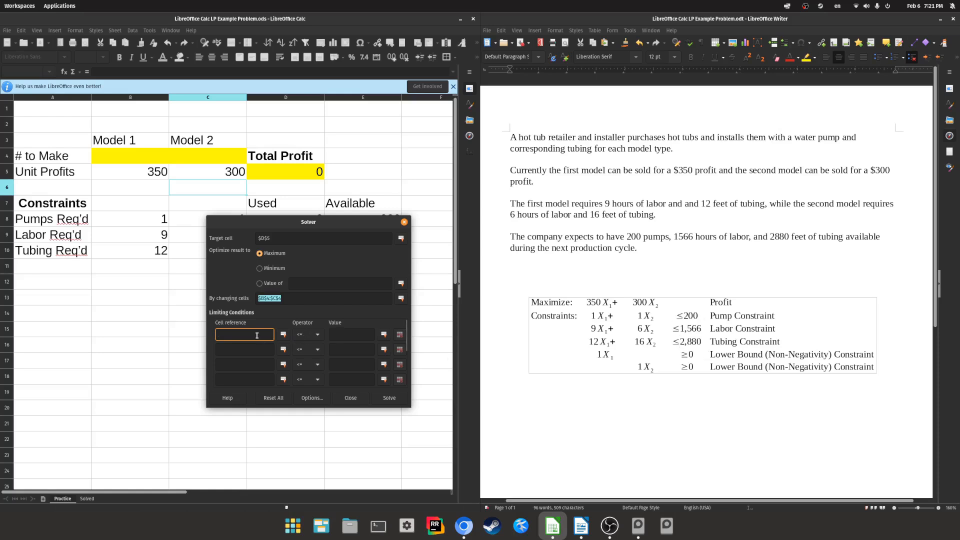
click(283, 338)
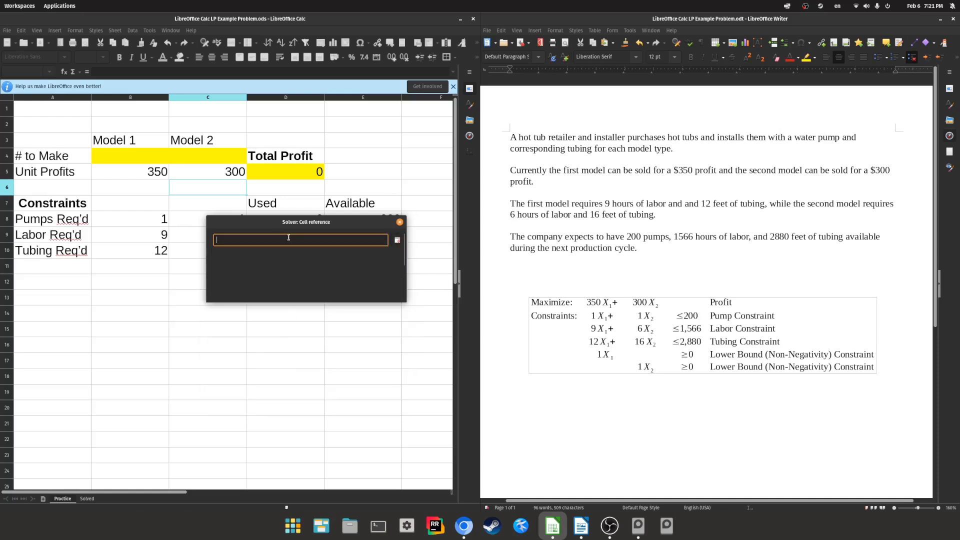
click(278, 220)
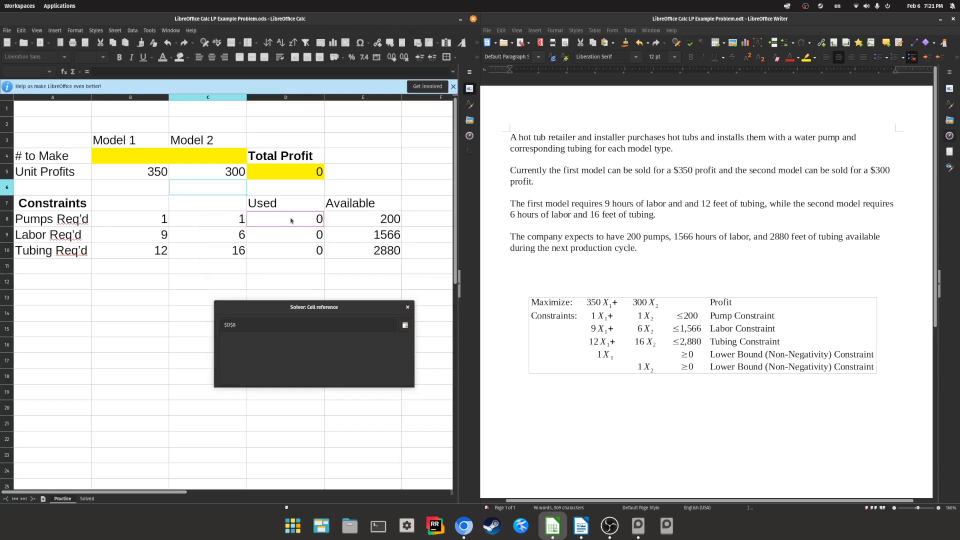
click(282, 325)
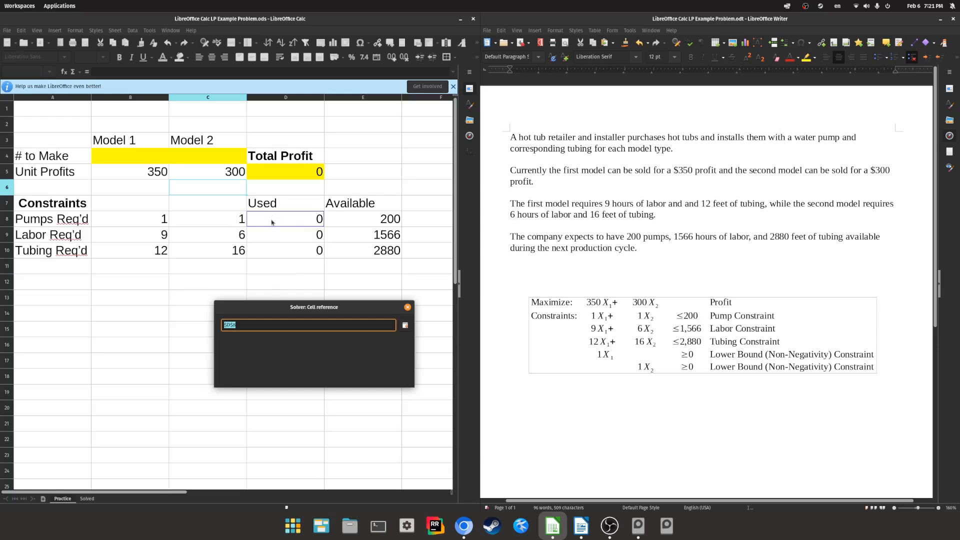
key(Return)
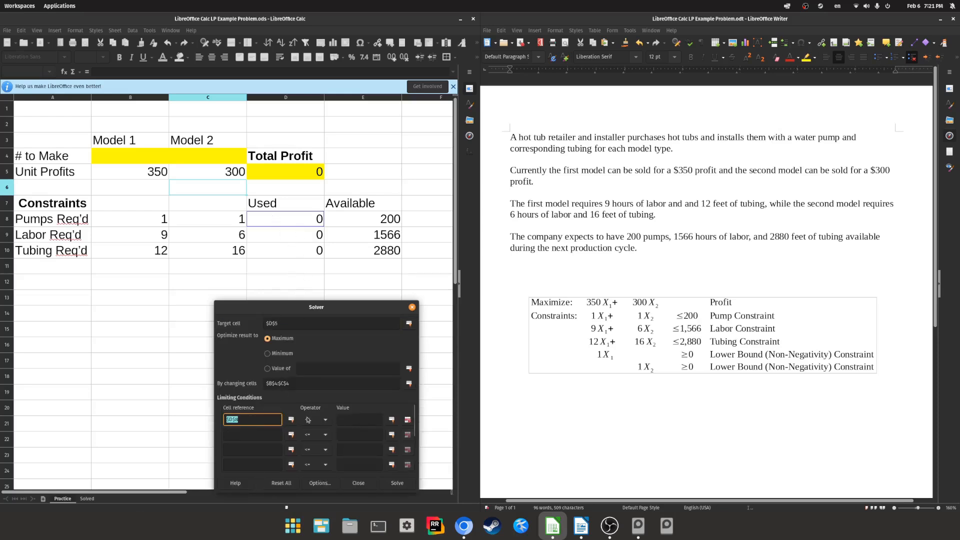
click(392, 421)
click(369, 220)
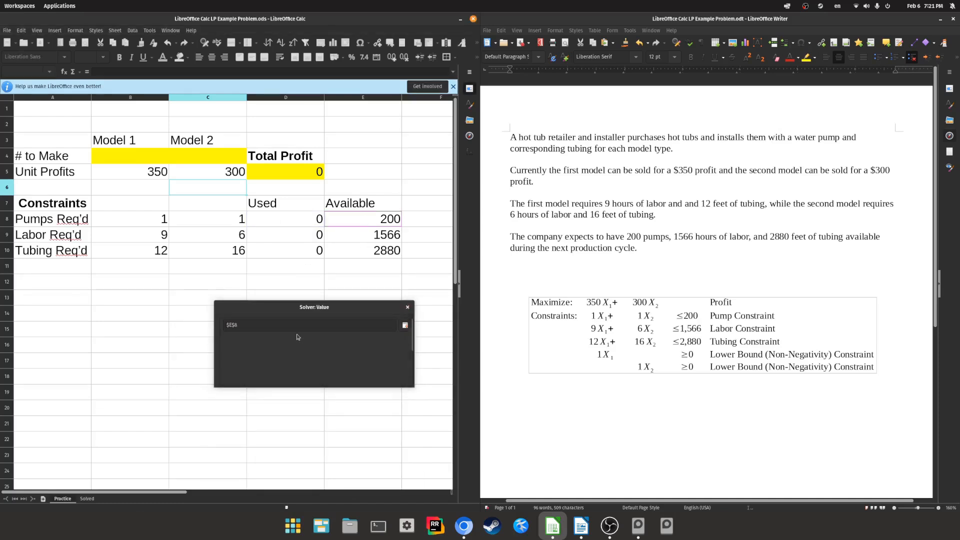
key(Return)
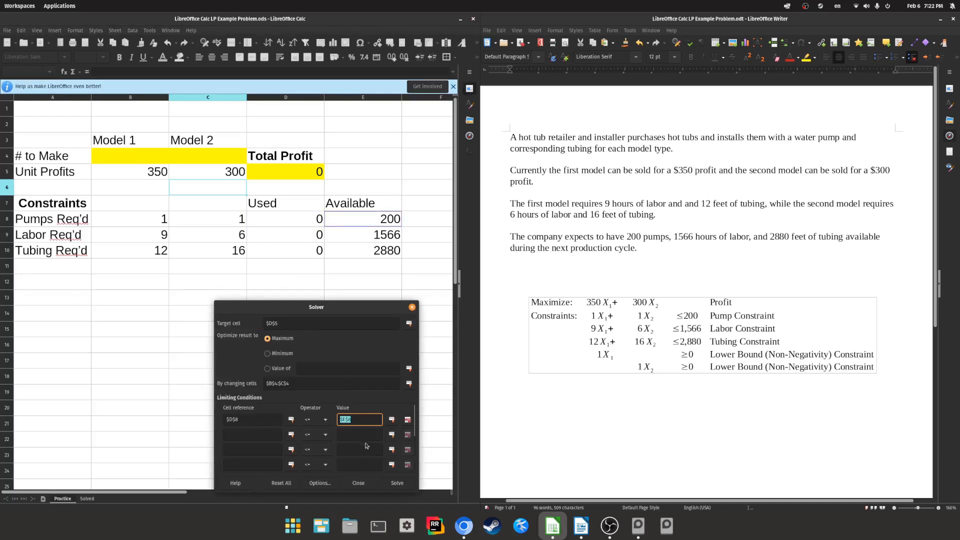
Add the labor constraint as the second limiting condition: Used cell $D$9 <= Available cell $E$9.
click(291, 435)
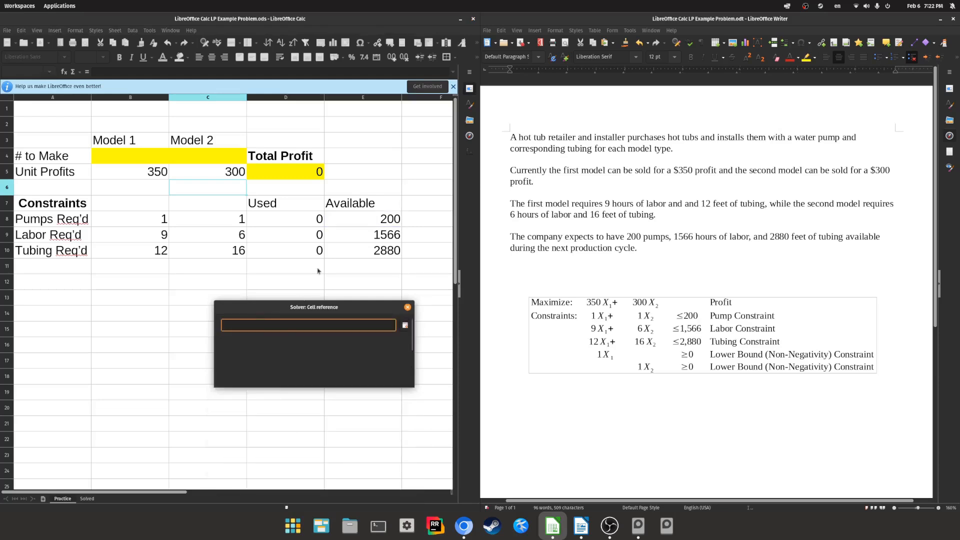
click(310, 235)
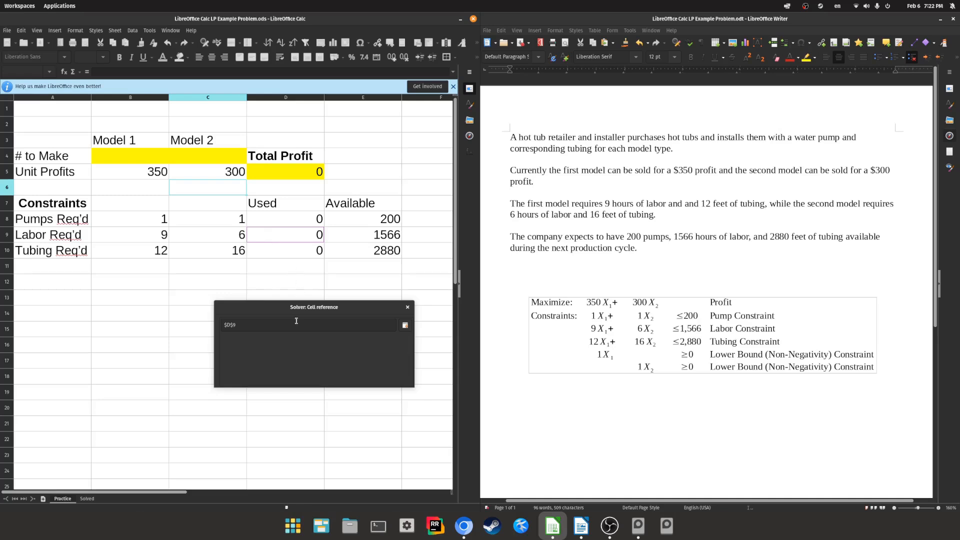
key(Return)
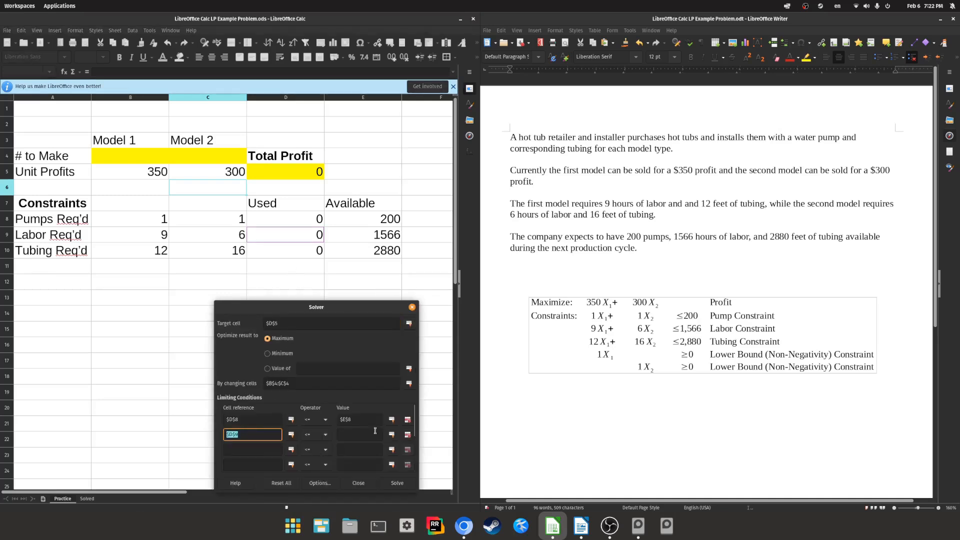
click(376, 431)
click(393, 436)
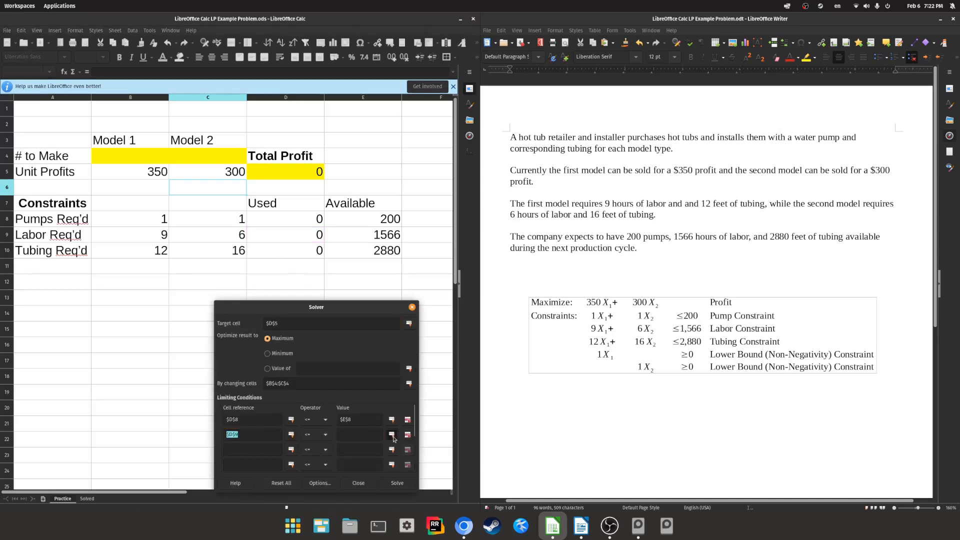
click(348, 239)
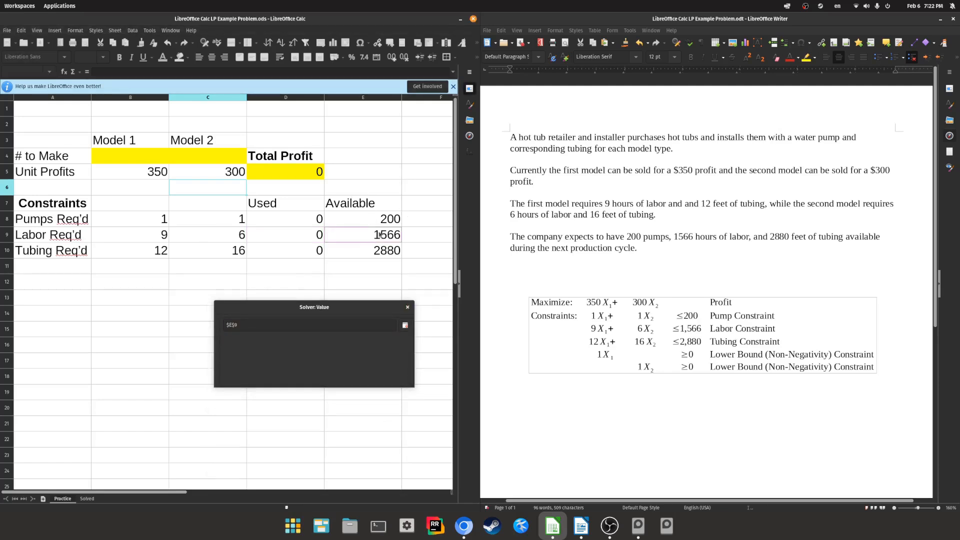
click(259, 328)
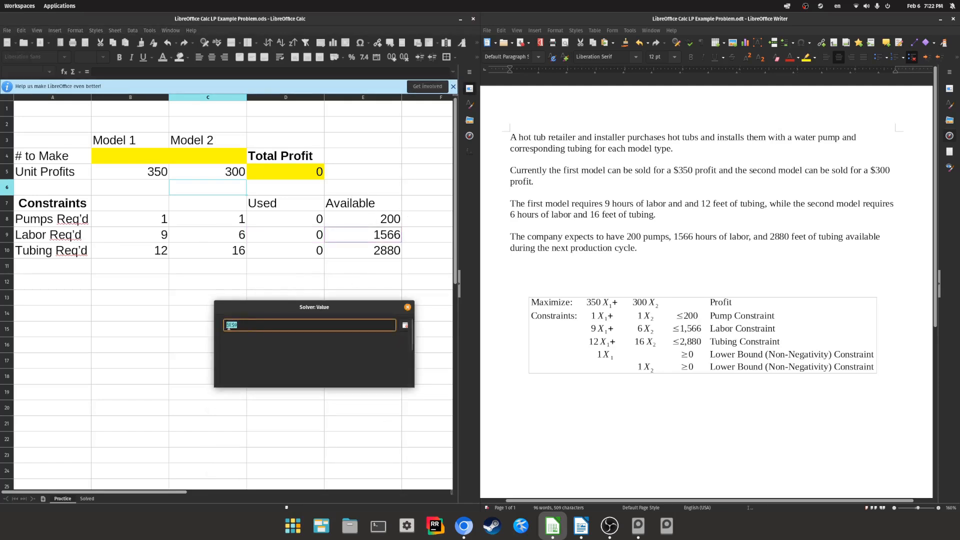
key(Return)
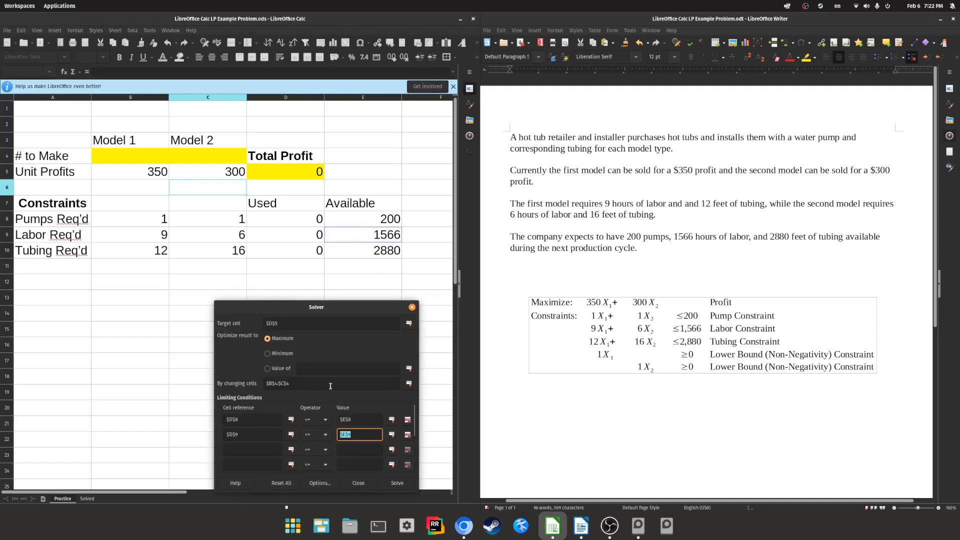
Add the tubing constraint as the third limiting condition: Used cell $D$10 <= Available cell $E$10.
click(272, 449)
click(292, 449)
click(276, 255)
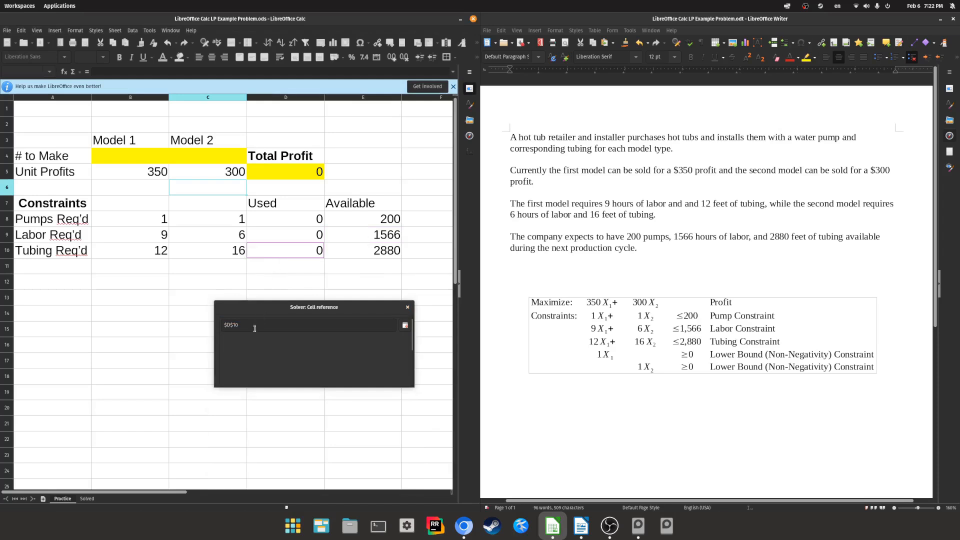
click(298, 320)
key(Return)
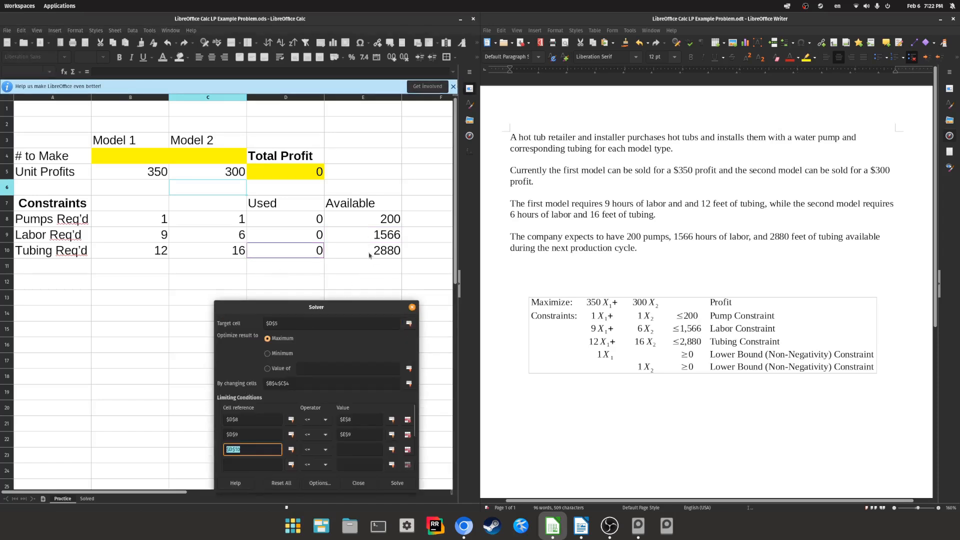
click(346, 449)
click(392, 449)
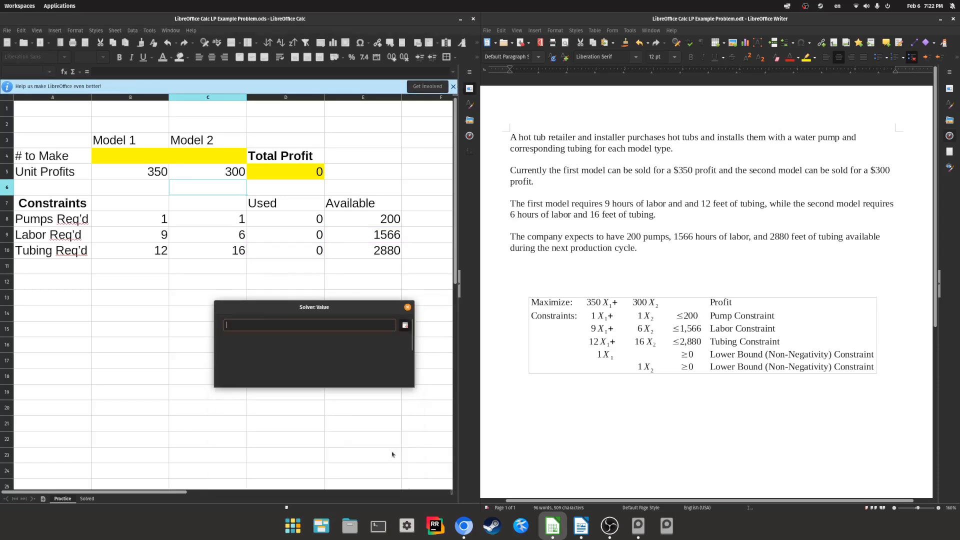
click(353, 254)
key(Return)
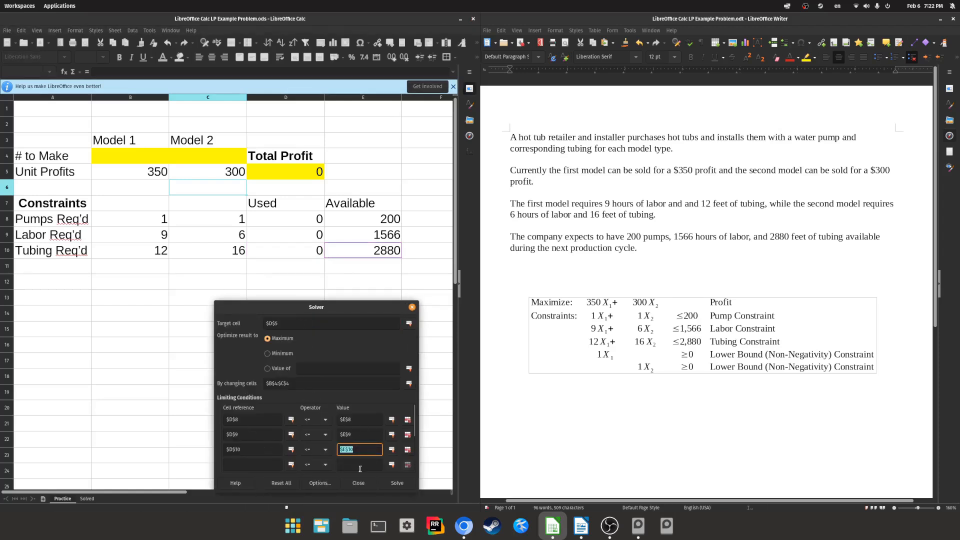
Add the Model 1 non-negativity constraint as the fourth limiting condition: # to Make cell $B$4 => 0.
drag(317, 308, 321, 208)
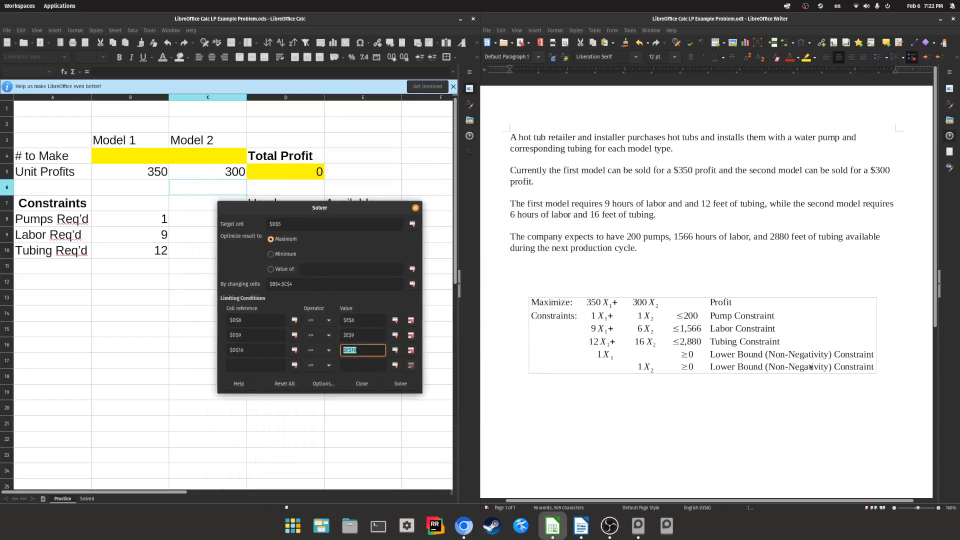
click(270, 365)
click(294, 365)
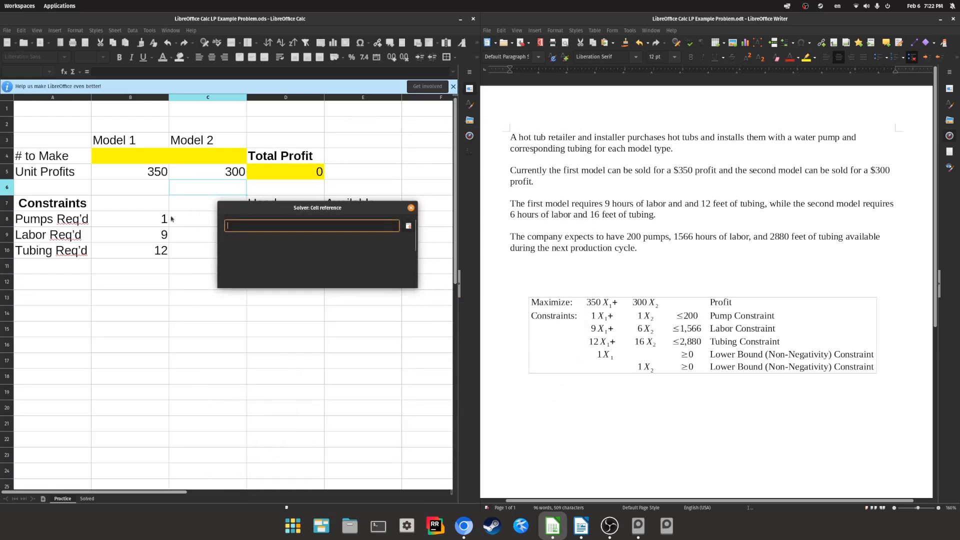
click(138, 157)
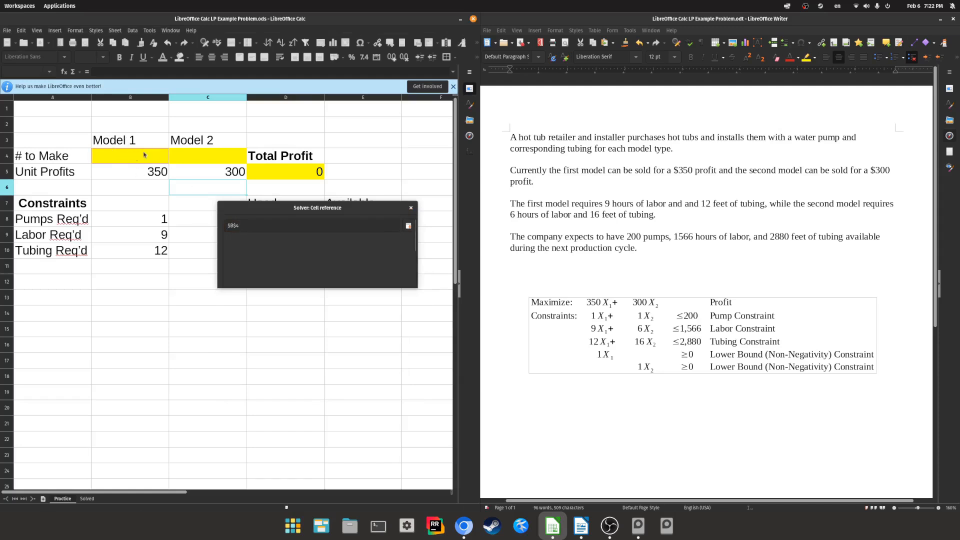
click(260, 228)
key(Return)
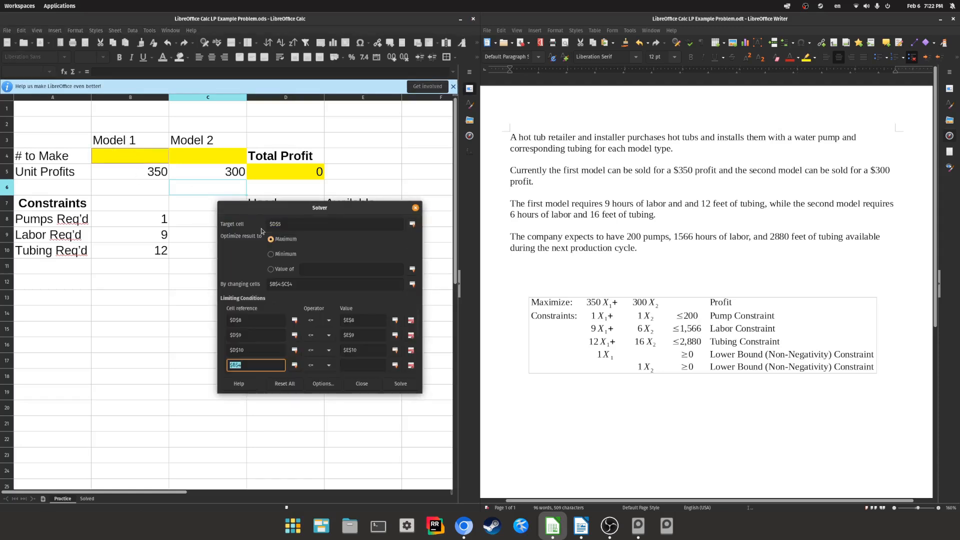
click(318, 367)
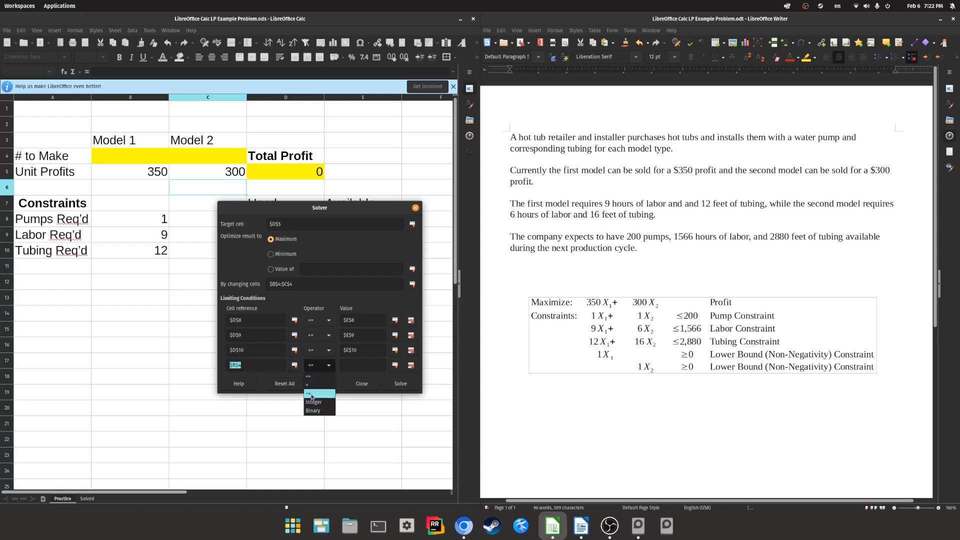
click(311, 395)
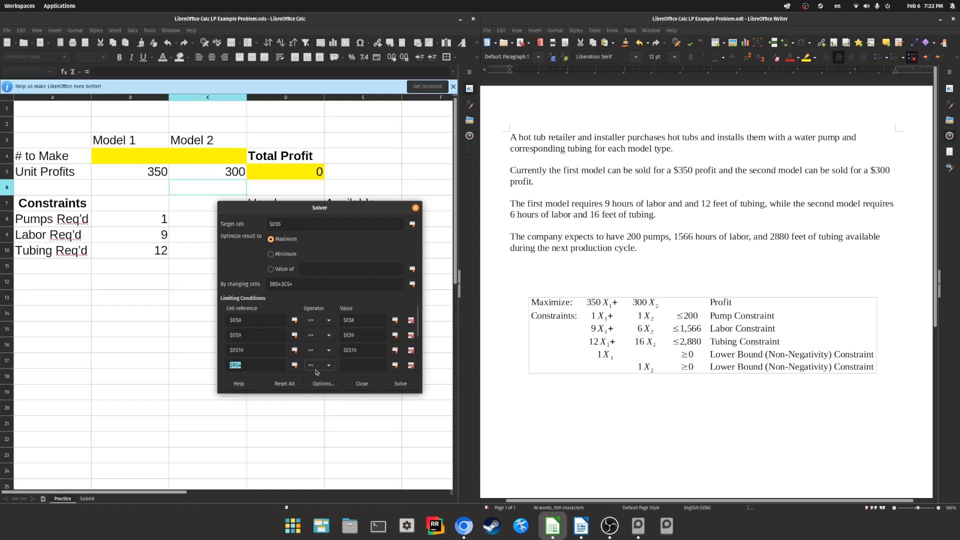
click(358, 364)
text(0)
Add the Model 2 non-negativity constraint as the fifth limiting condition: # to Make cell $C$4 => 0.
scroll(356, 367, down, 1)
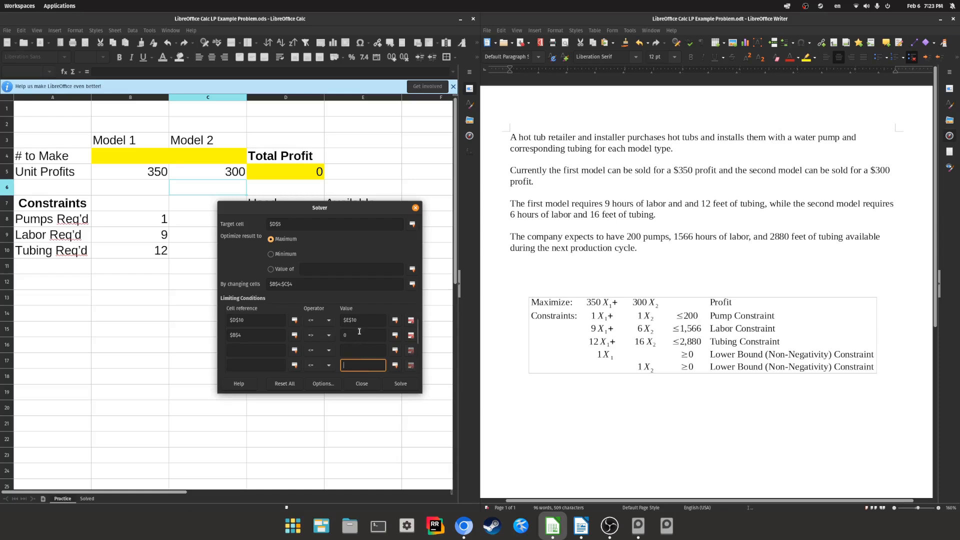
scroll(360, 332, up, 1)
scroll(358, 345, down, 2)
scroll(358, 346, up, 2)
drag(298, 207, 297, 128)
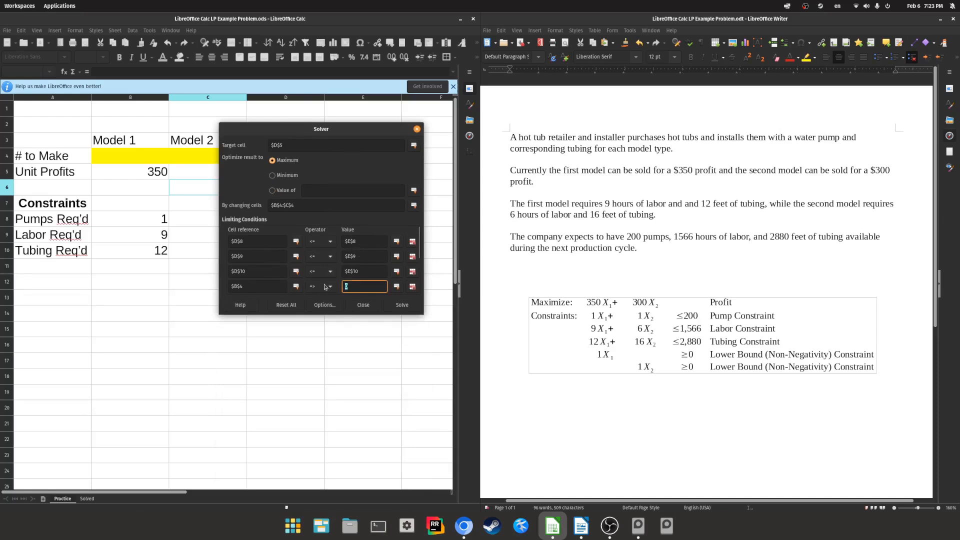
scroll(361, 266, down, 1)
click(349, 272)
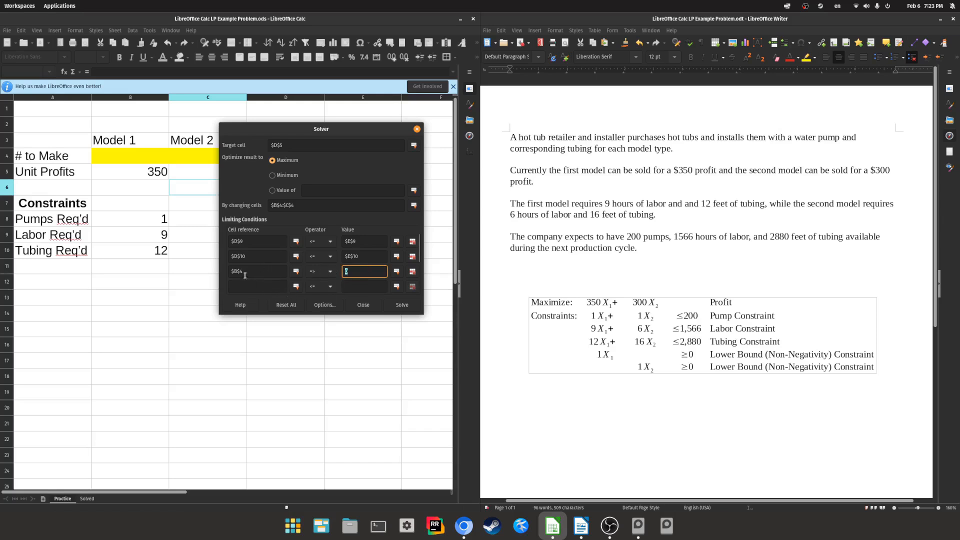
click(296, 286)
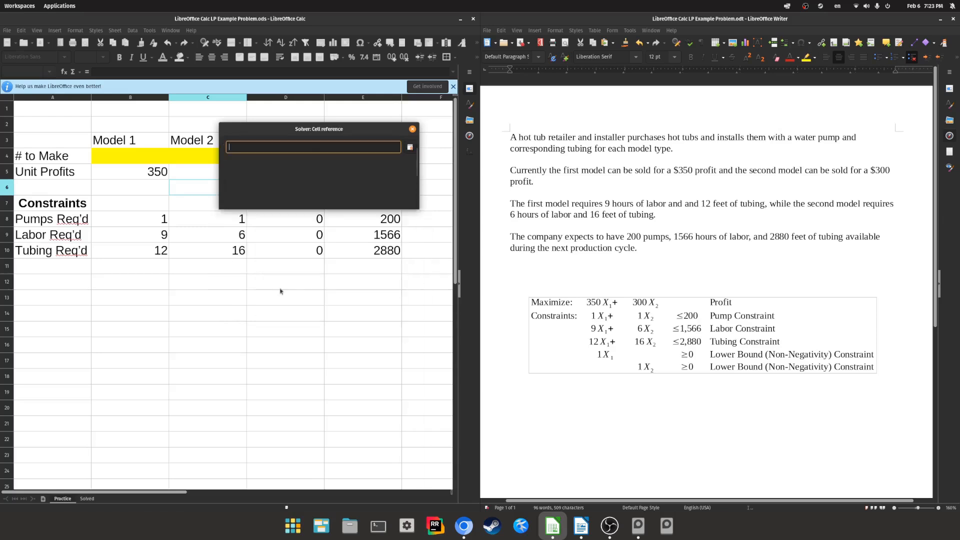
click(190, 156)
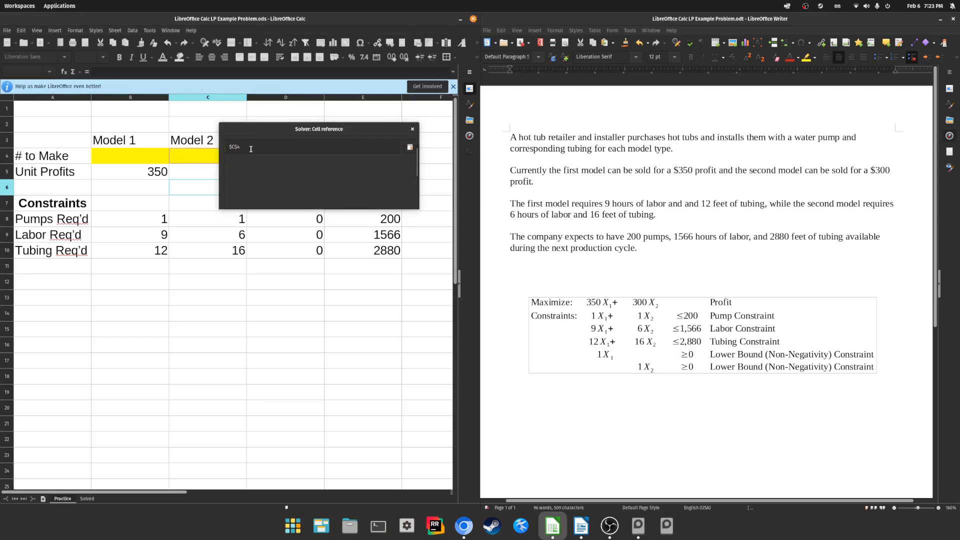
key(Return)
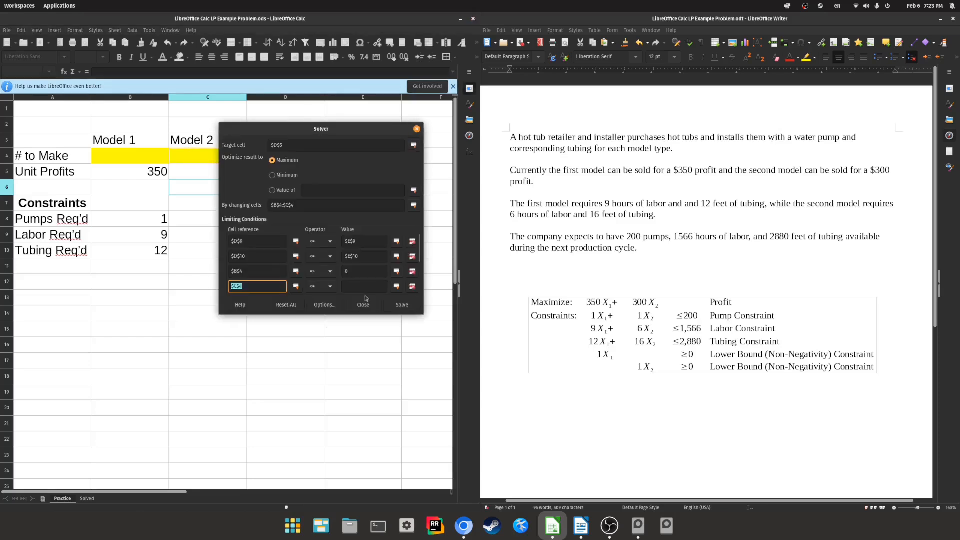
click(323, 286)
click(321, 315)
click(364, 286)
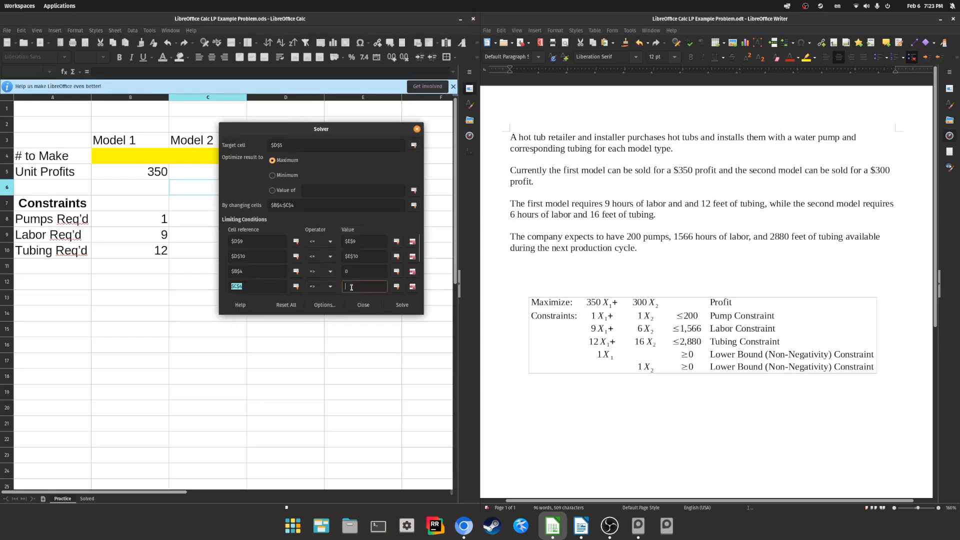
text(0)
Solve the model, keep the result, and review the # to Make values for Model 1 and Model 2.
click(402, 306)
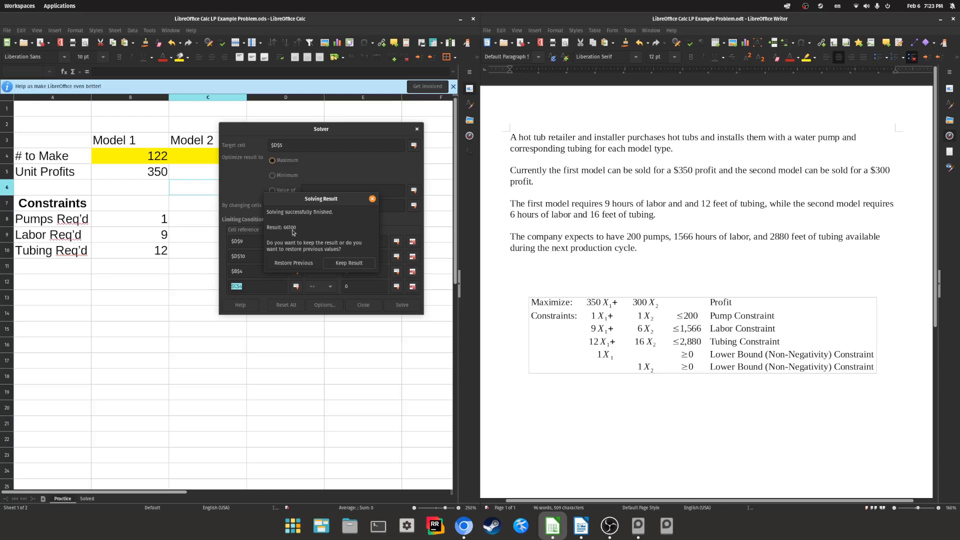
click(350, 263)
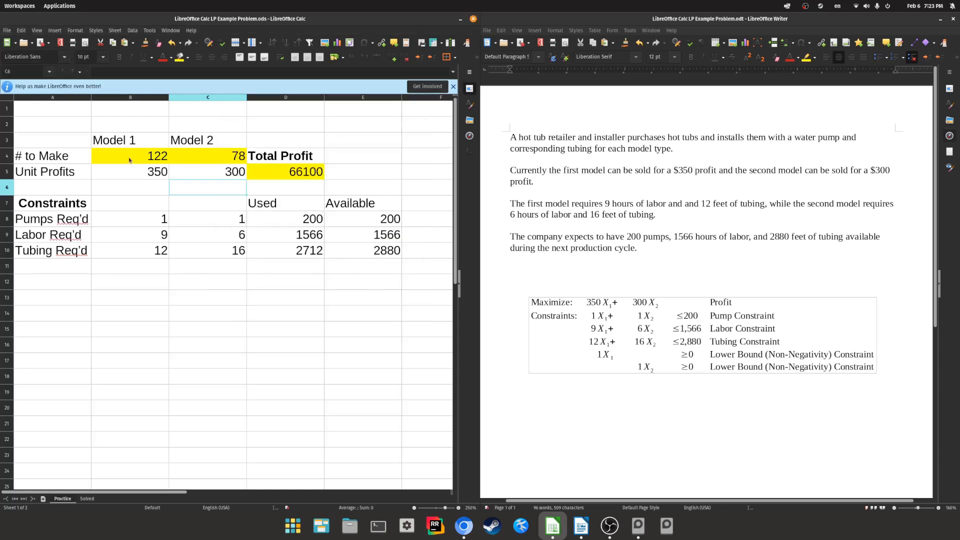
click(152, 157)
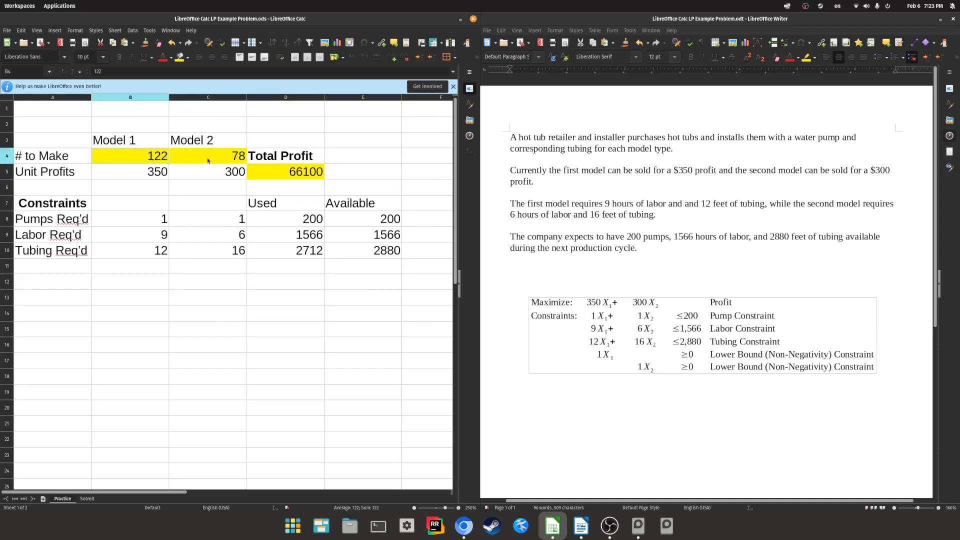
key(Right)
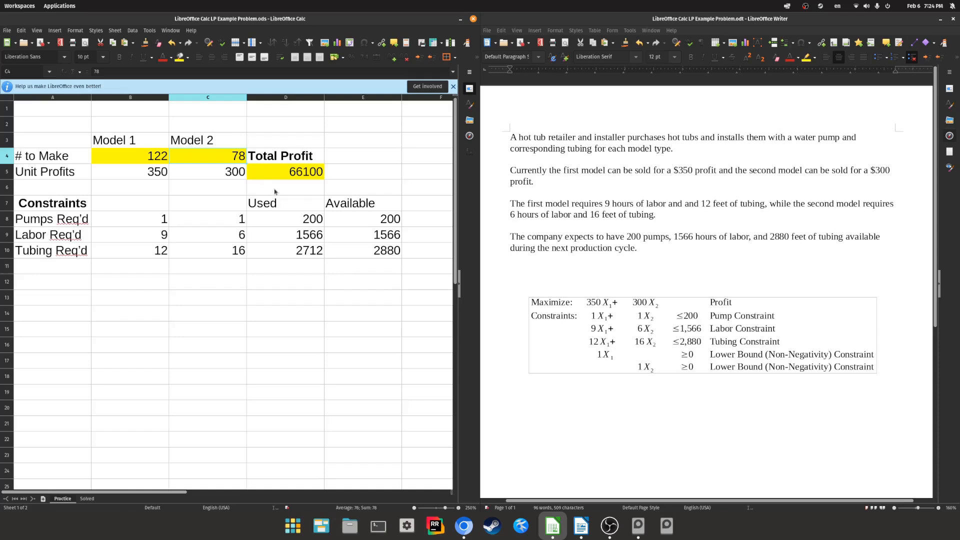
Clear the # to Make values for Model 1 and Model 2 on the Practice sheet.
click(150, 31)
click(150, 31)
click(141, 155)
key(Delete)
click(180, 160)
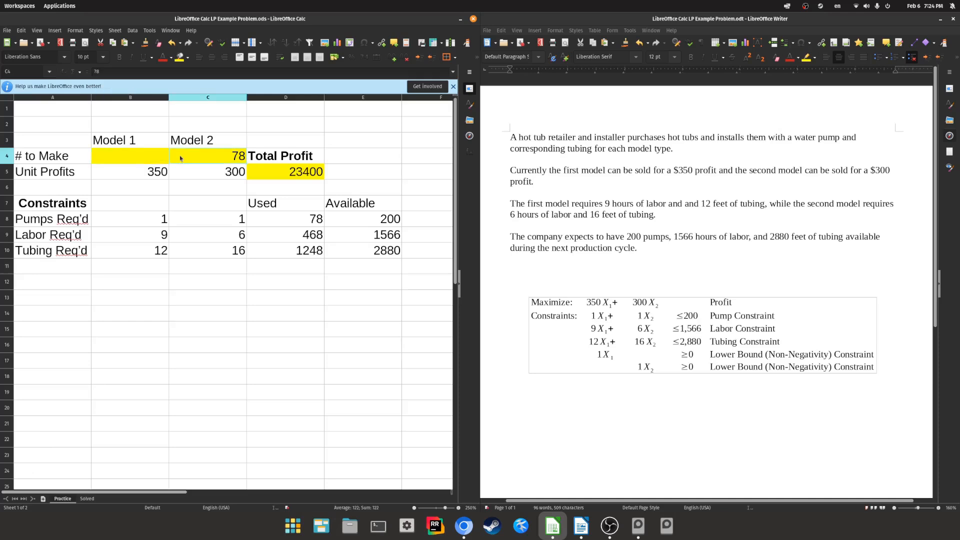
key(Delete)
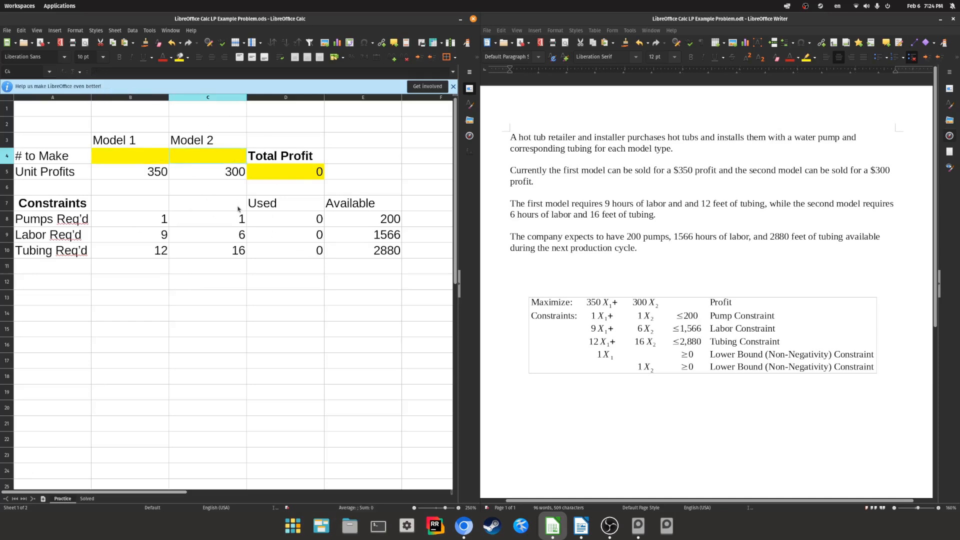
View the Solved sheet briefly, and inspect the Practice sheet's Total Profit formula and the Used formulas for pumps, labor and tubing.
click(87, 498)
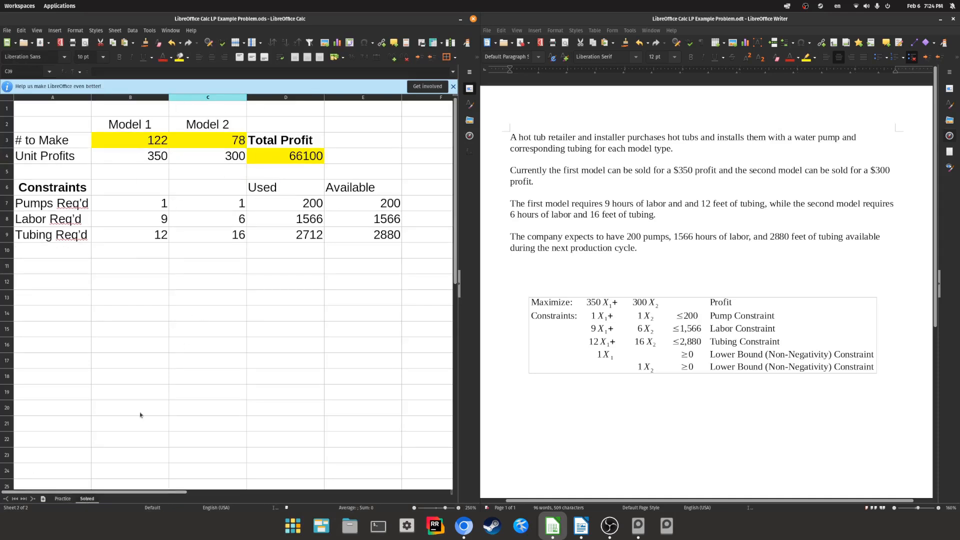
click(62, 499)
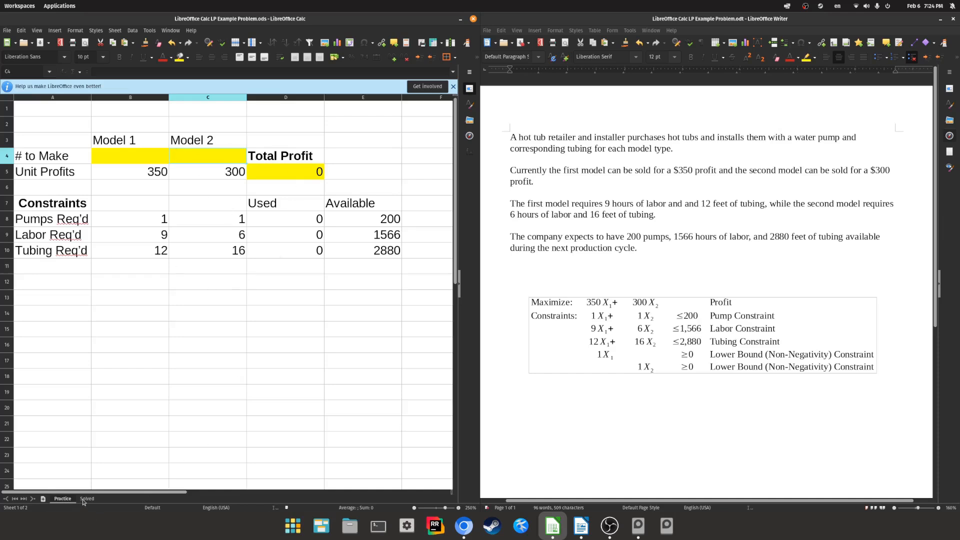
click(294, 173)
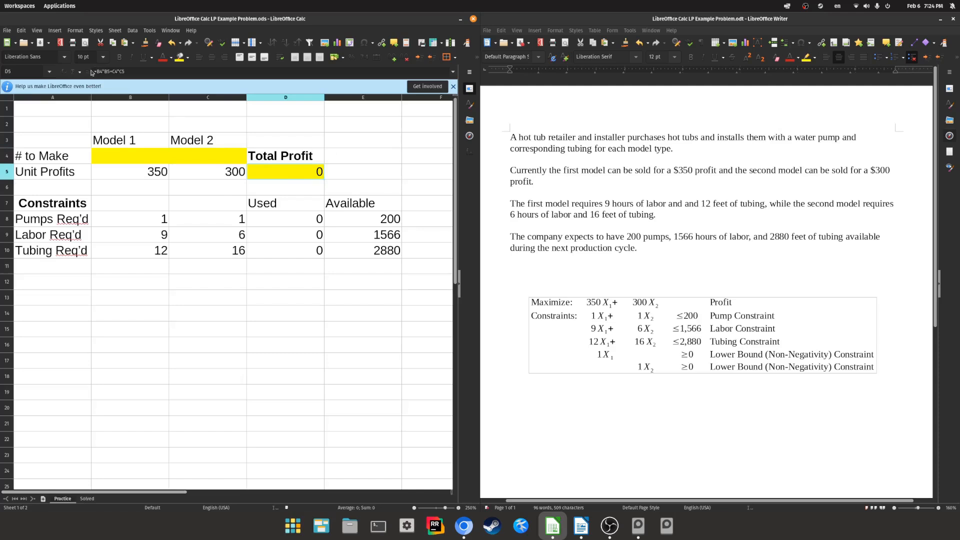
drag(97, 72, 134, 73)
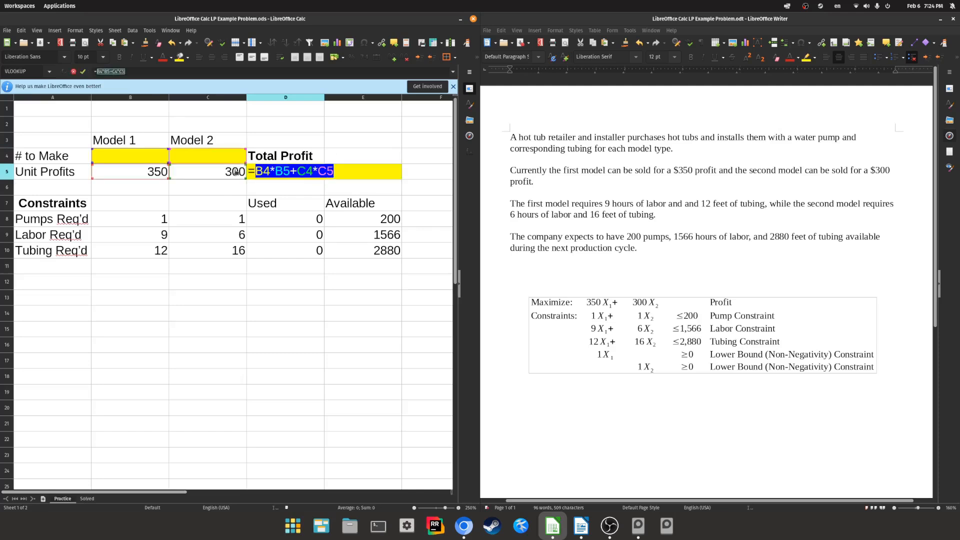
click(289, 220)
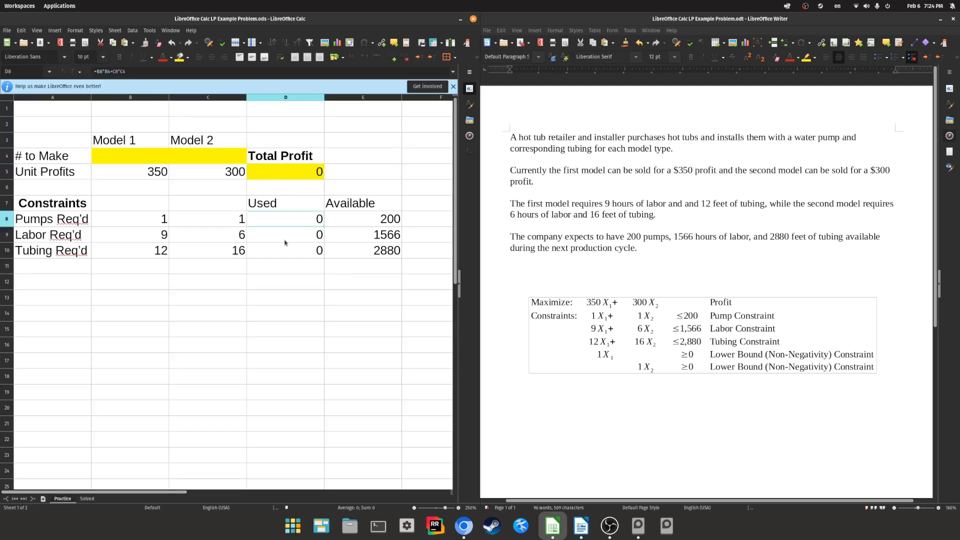
double_click(263, 219)
key(Return)
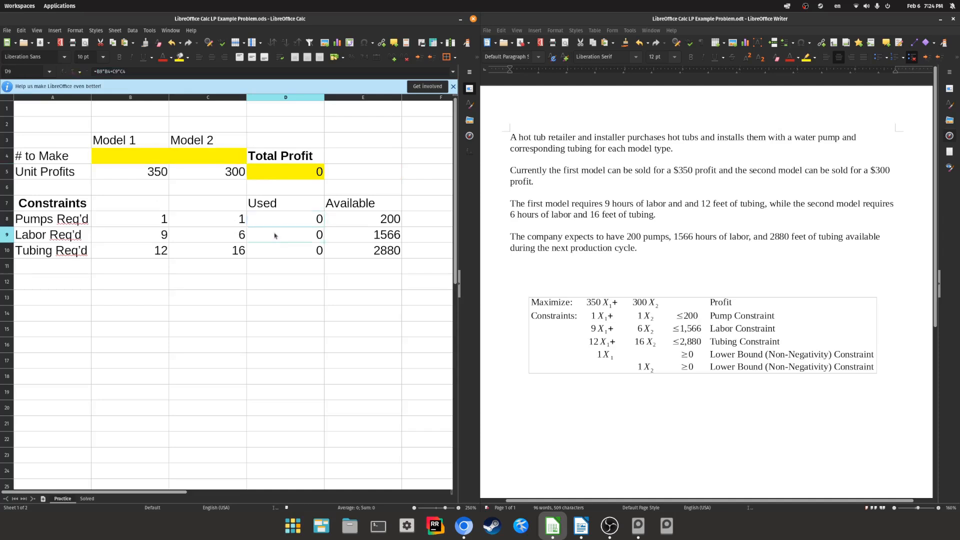
key(F2)
key(Return)
double_click(260, 253)
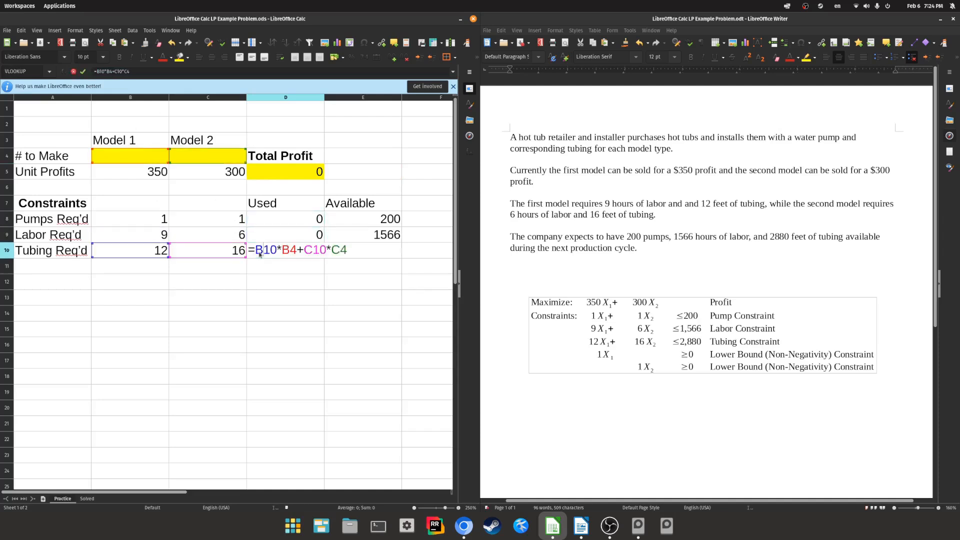
key(Return)
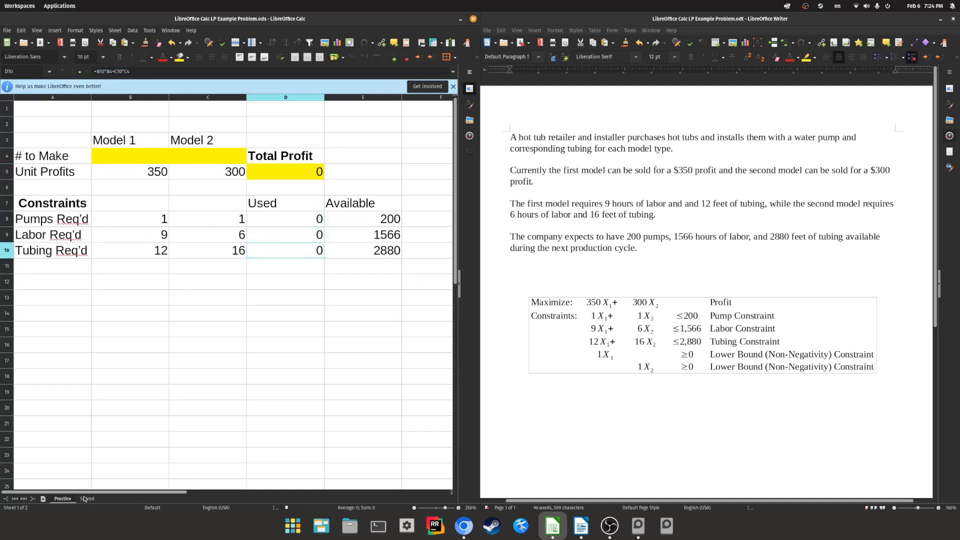
Inspect the Total Profit formula on the Solved sheet without changing it, and return to the Practice sheet.
click(86, 499)
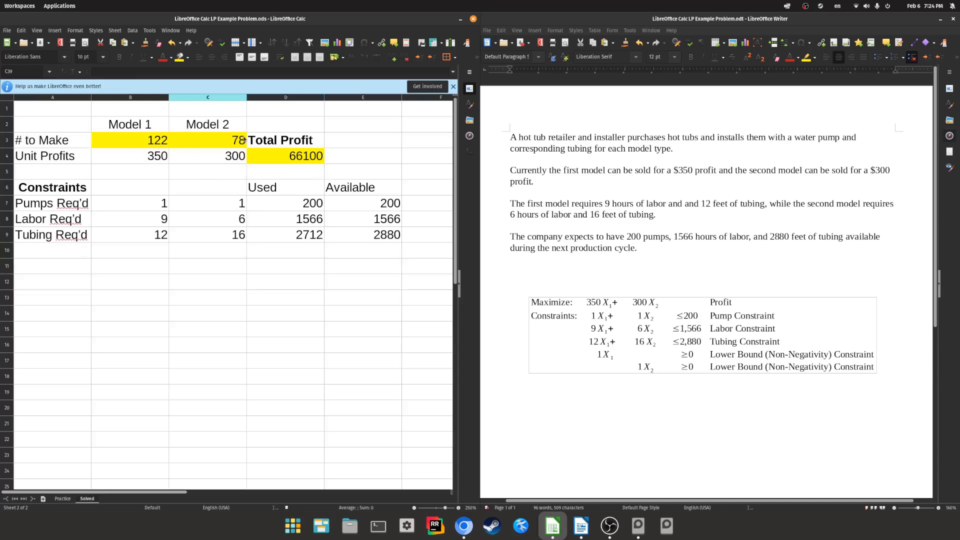
double_click(263, 150)
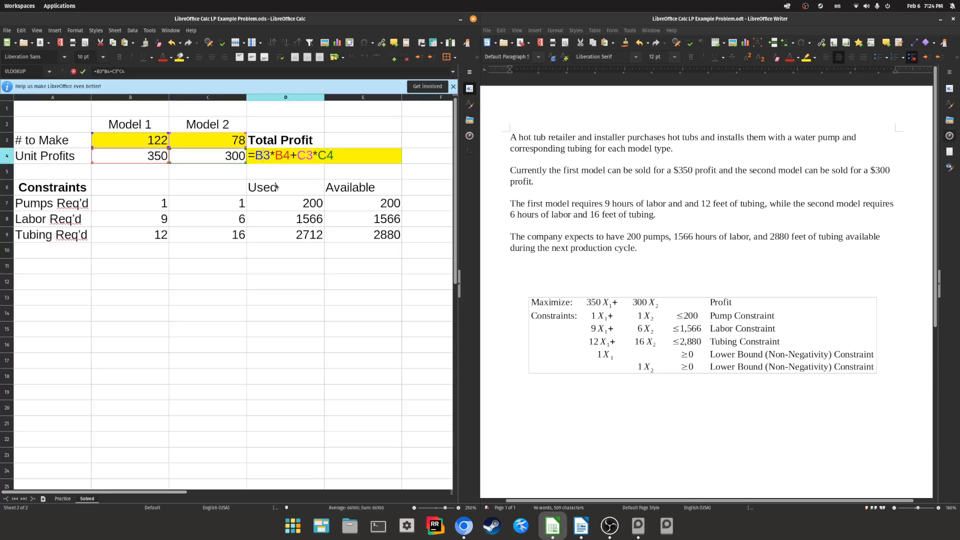
key(Escape)
click(63, 498)
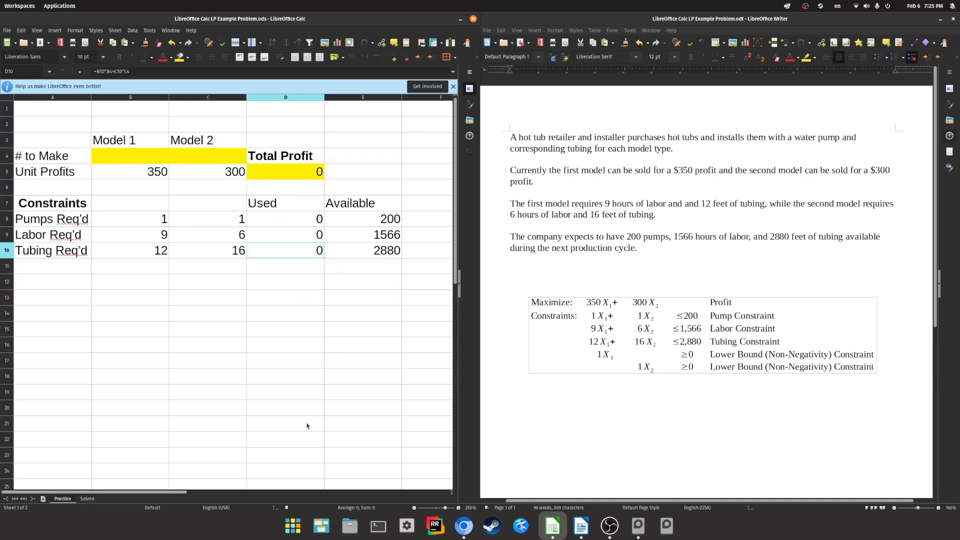
Compare the Solved sheet with the Practice sheet, and examine the Practice sheet's Used formula for pumps.
click(83, 503)
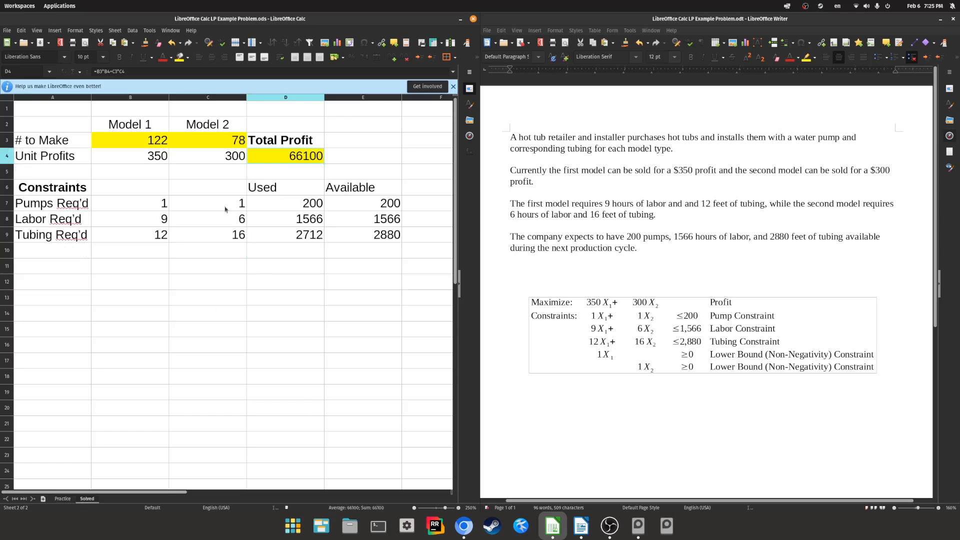
click(63, 499)
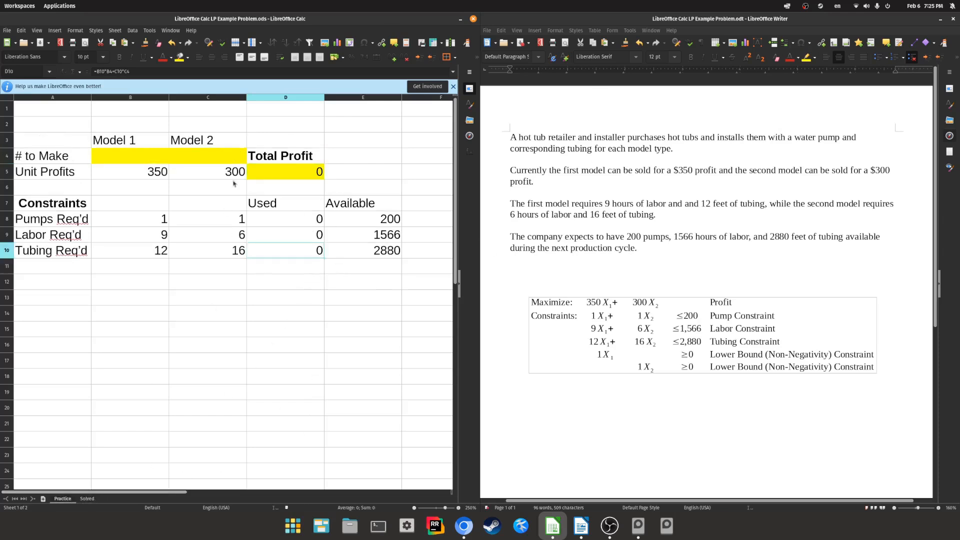
double_click(283, 224)
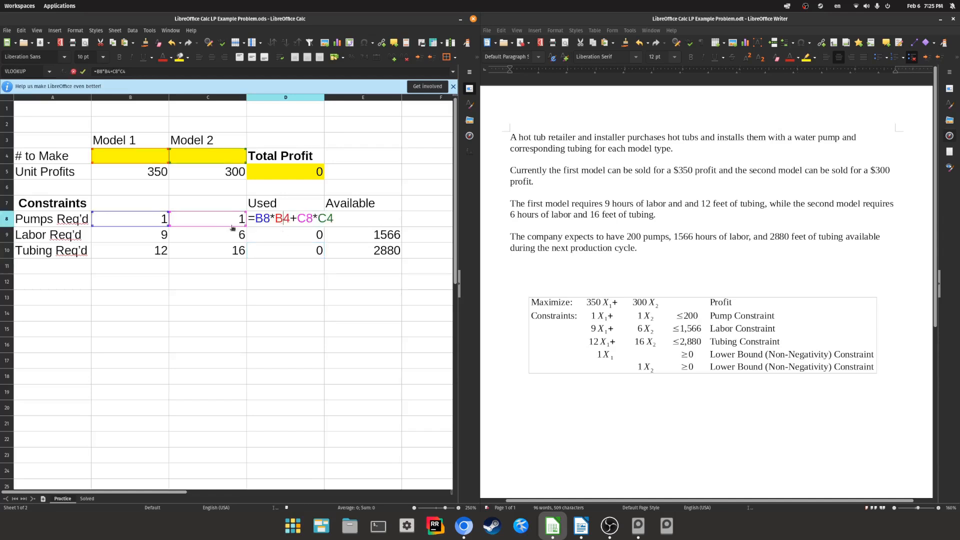
key(Escape)
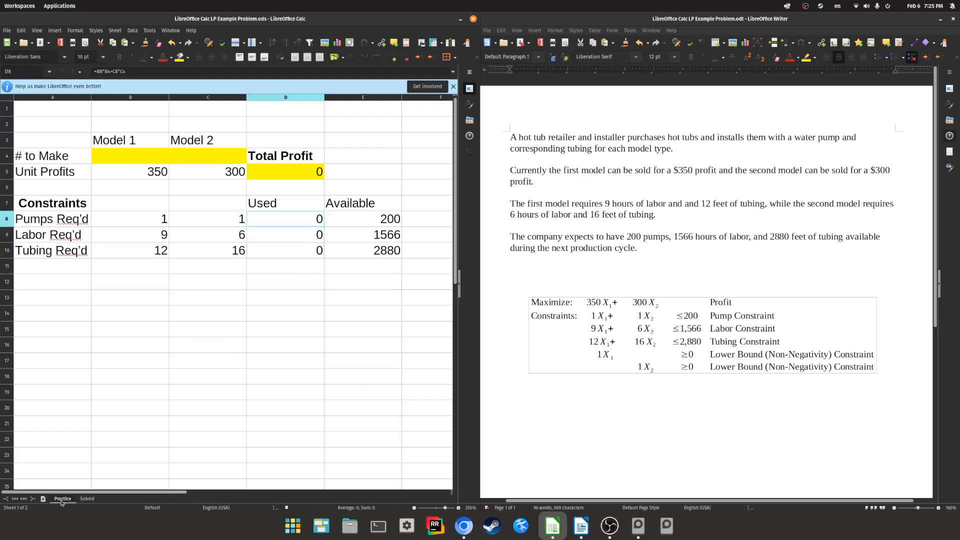
Display the Solved sheet and switch to the Writer document to review the hot tub problem description beside it.
click(87, 499)
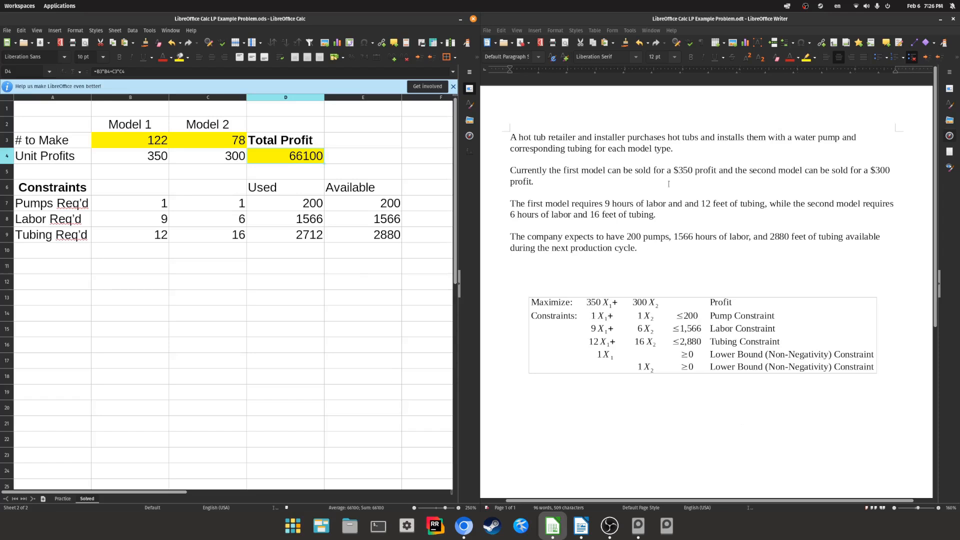
click(725, 168)
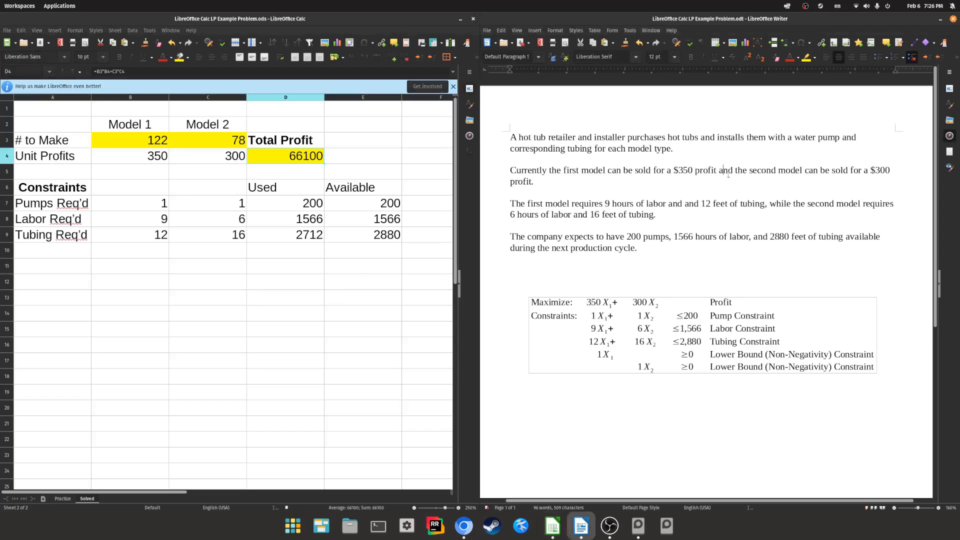
click(730, 300)
mouse_move(675, 249)
mouse_down()
mouse_move(507, 124)
mouse_move(510, 147)
mouse_move(678, 250)
mouse_move(509, 133)
mouse_move(670, 250)
mouse_up()
mouse_move(752, 237)
mouse_down()
mouse_move(509, 133)
mouse_move(751, 251)
mouse_move(509, 133)
mouse_move(758, 237)
mouse_move(761, 249)
mouse_up()
click(751, 251)
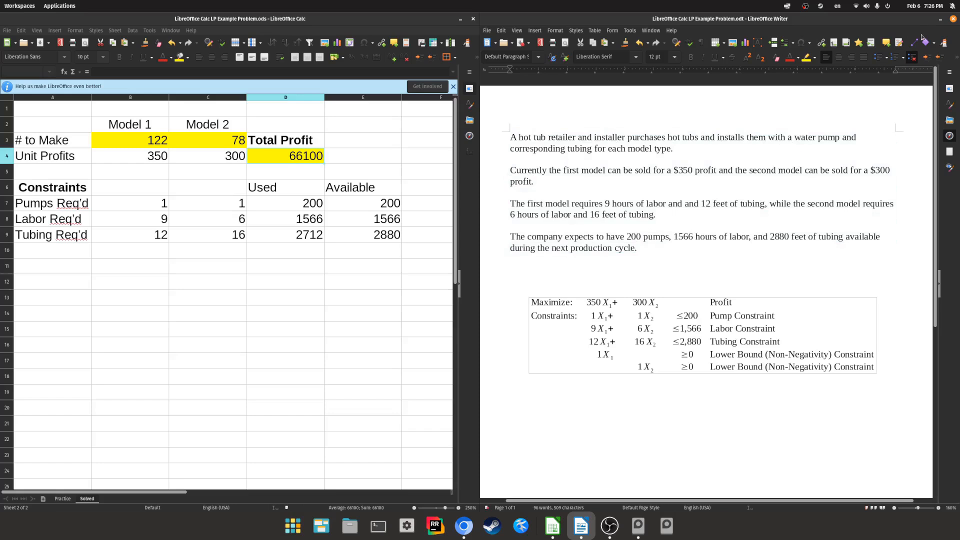